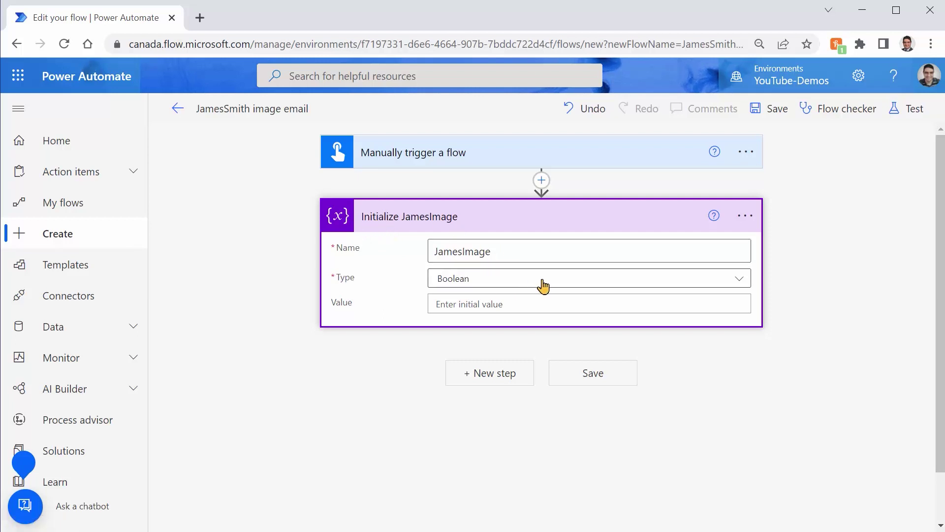
- Set the JamesImage variable's type to String
{"action": "left_click", "coordinate": [610, 281]}
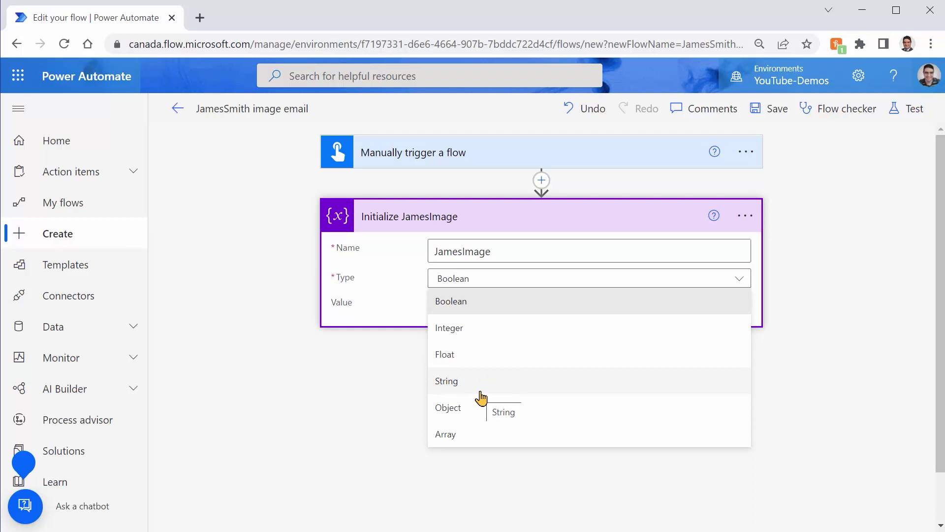
{"action": "left_click", "coordinate": [443, 382]}
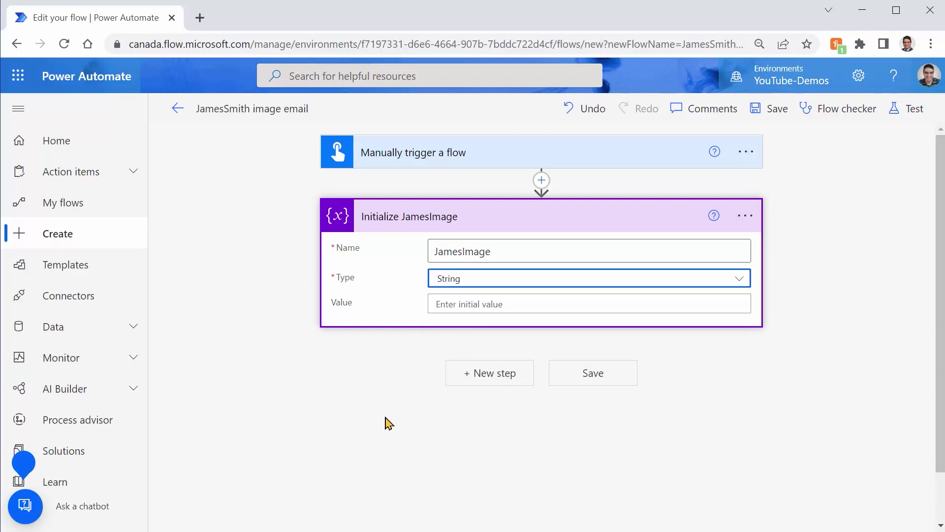
- Add a Send an email (V2) action after the variable step
{"action": "left_click", "coordinate": [507, 372]}
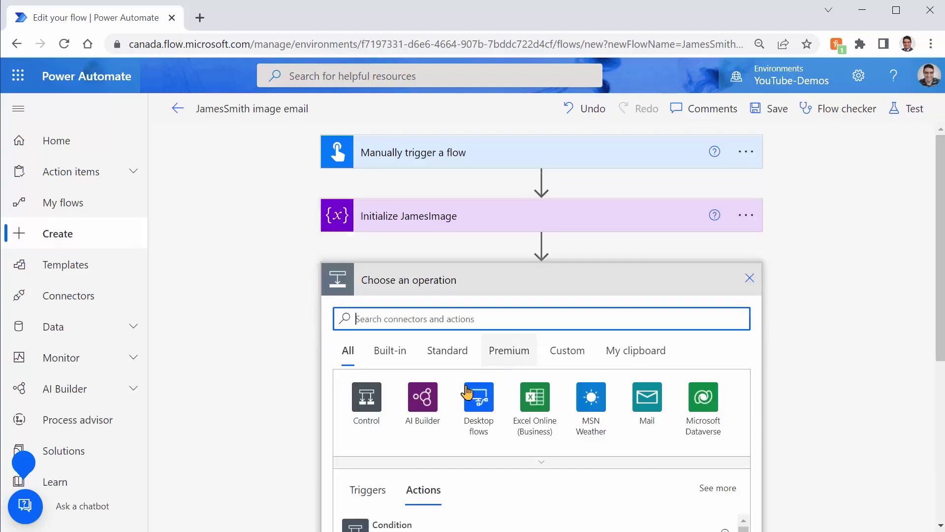
{"action": "type", "text": "Send email"}
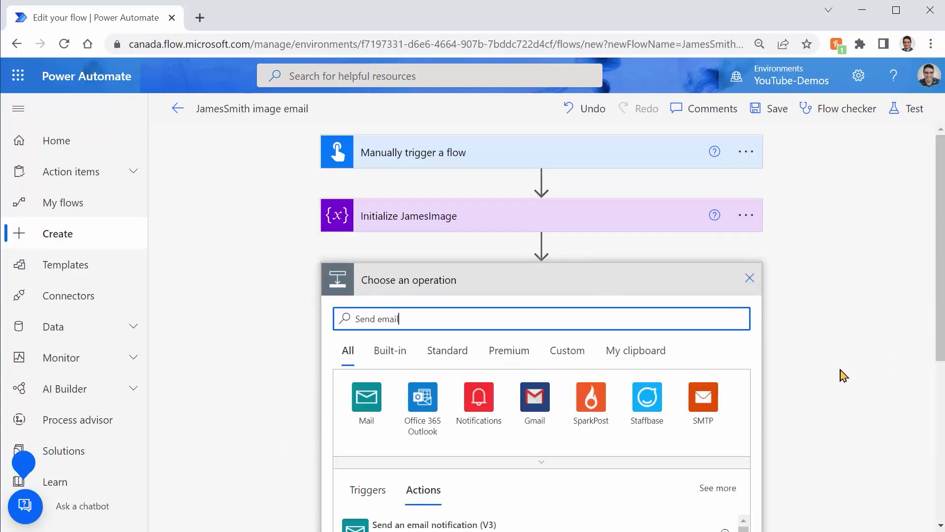
{"action": "scroll", "coordinate": [836, 386], "scroll_direction": "down", "scroll_amount": 5}
{"action": "left_click", "coordinate": [717, 312]}
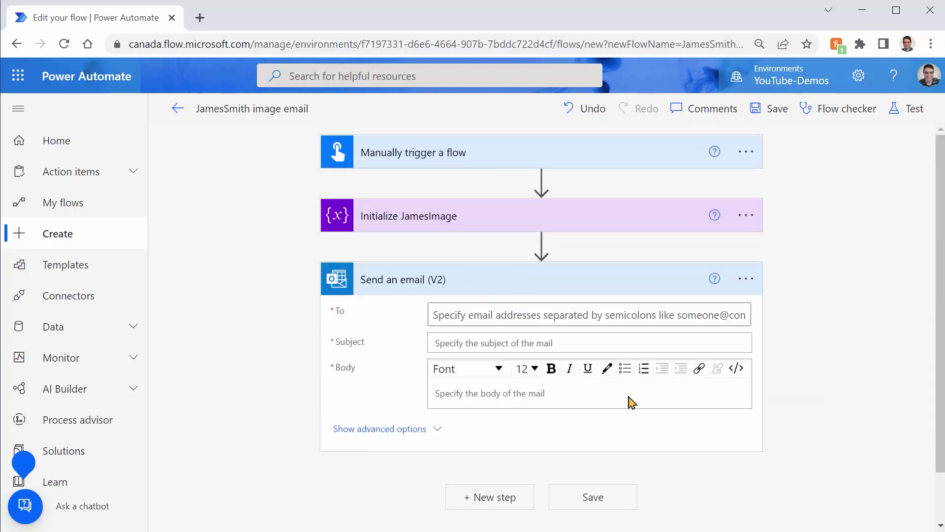
- Fill in the suggested recipient and the subject 'Test email with Image'
{"action": "left_click", "coordinate": [515, 316]}
{"action": "left_click", "coordinate": [487, 351]}
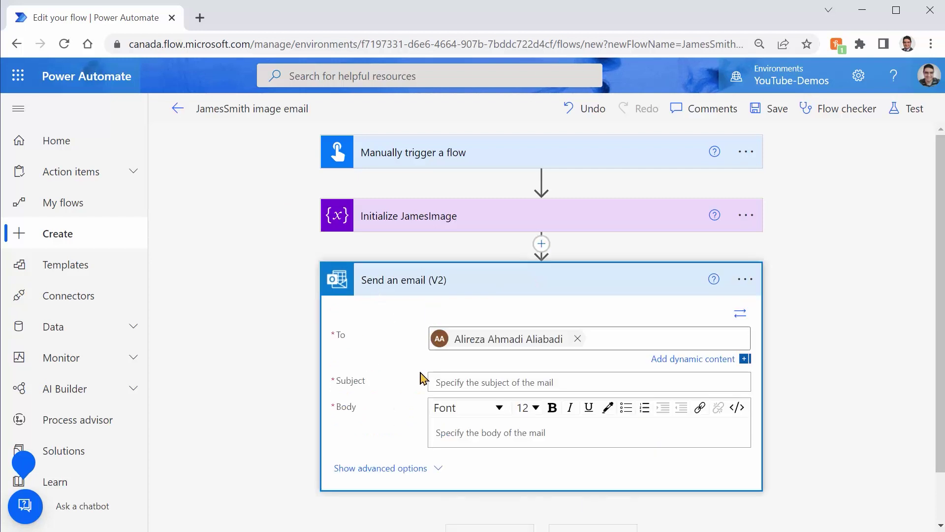
{"action": "left_click", "coordinate": [461, 382]}
{"action": "type", "text": "Test email with Image"}
- Switch the email body to code view and back to rich text
{"action": "left_click", "coordinate": [486, 411]}
{"action": "scroll", "coordinate": [826, 318], "scroll_direction": "down", "scroll_amount": 2}
{"action": "scroll", "coordinate": [826, 318], "scroll_direction": "down", "scroll_amount": 2}
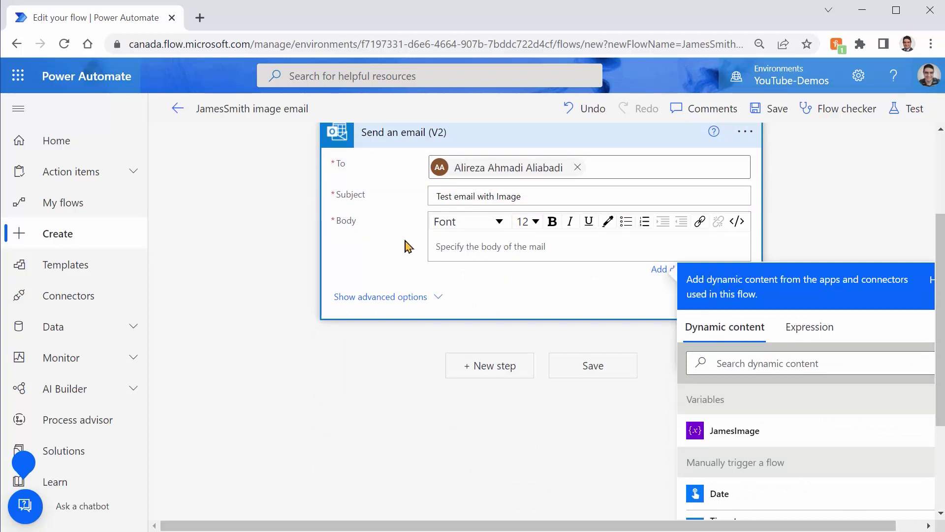
{"action": "left_click", "coordinate": [737, 222]}
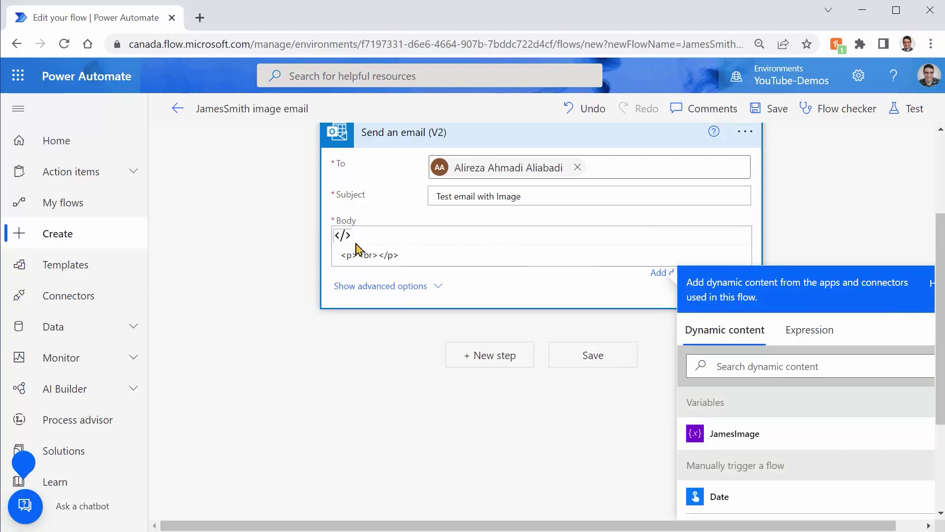
{"action": "left_click", "coordinate": [343, 235]}
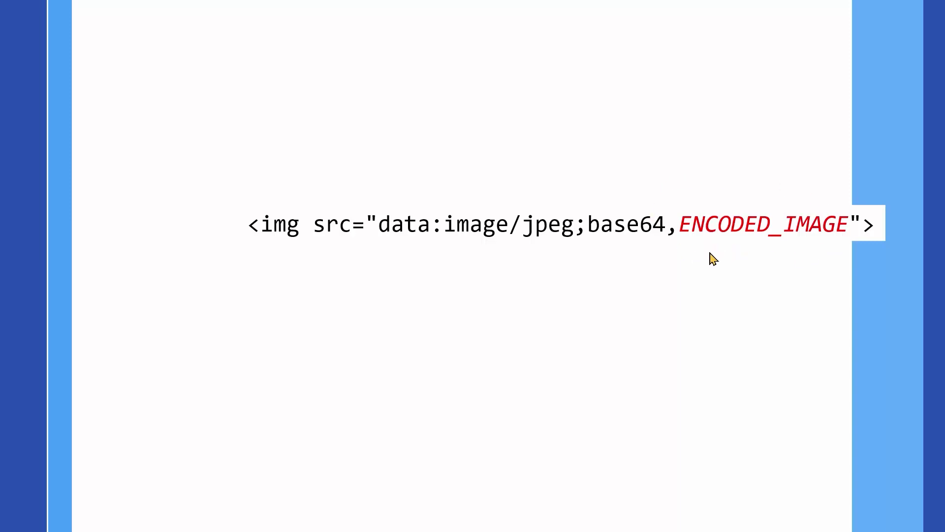
- Advance the slide to show style="width:200px;" added to the img tag
{"action": "left_click", "coordinate": [645, 279]}
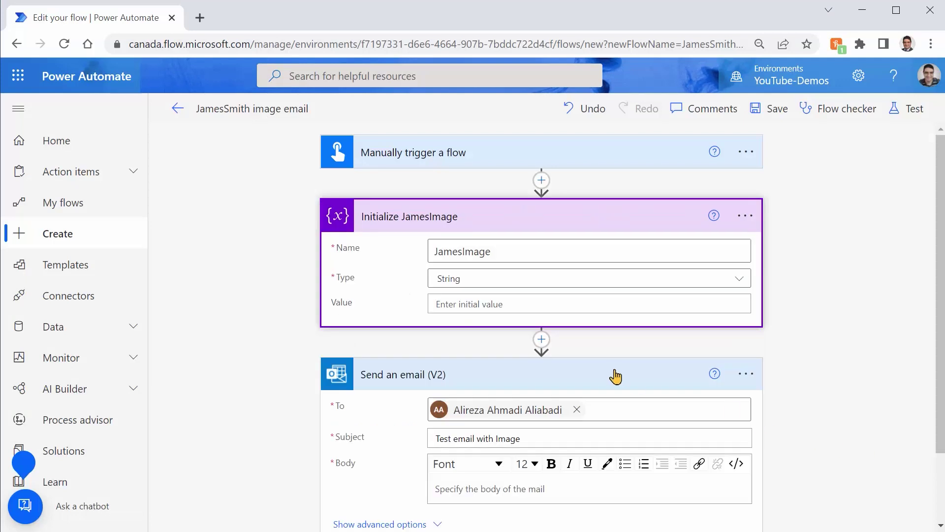
- Enter <img src="data:image/jpeg;base64," /> as JamesImage's initial value
{"action": "left_click", "coordinate": [542, 303]}
{"action": "type", "text": "<>"}
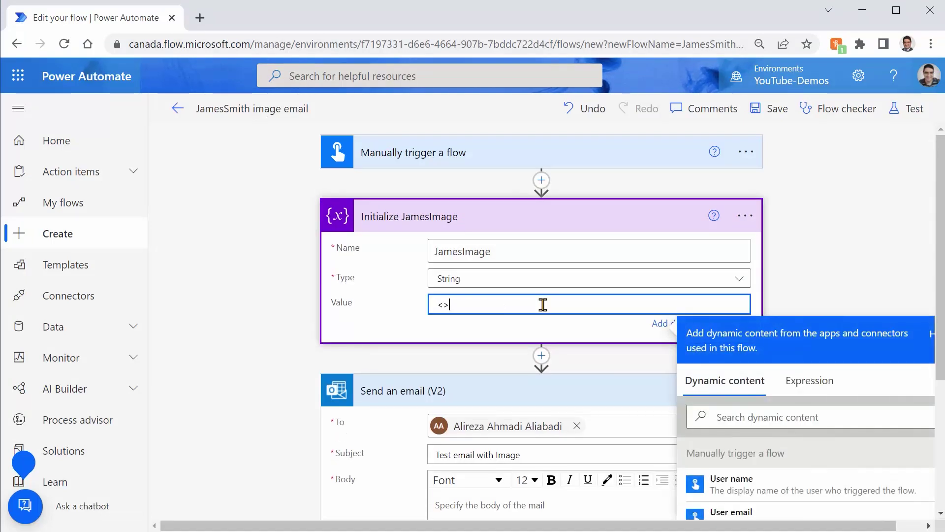
{"action": "type", "text": "img src=\""}
{"action": "type", "text": "data:image/jpeg;ba"}
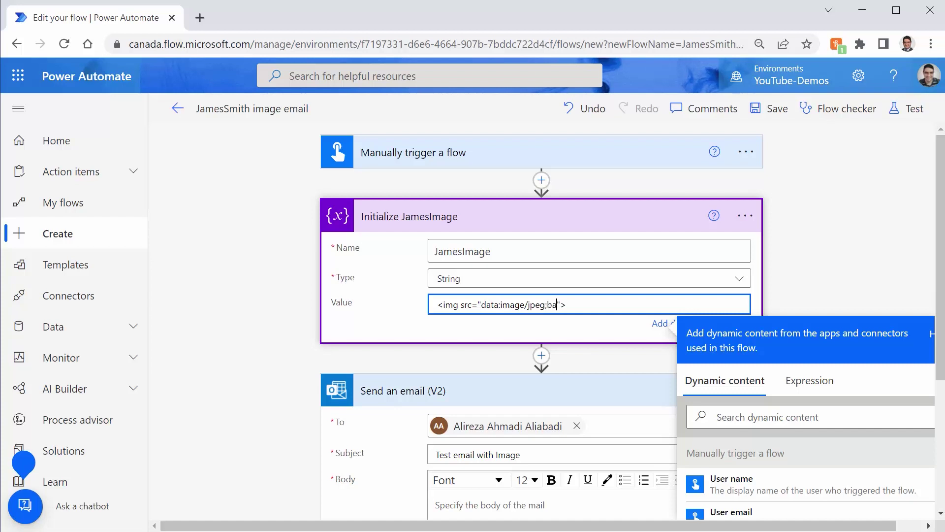
{"action": "type", "text": "se64,"}
{"action": "key", "text": "ctrl+plus"}
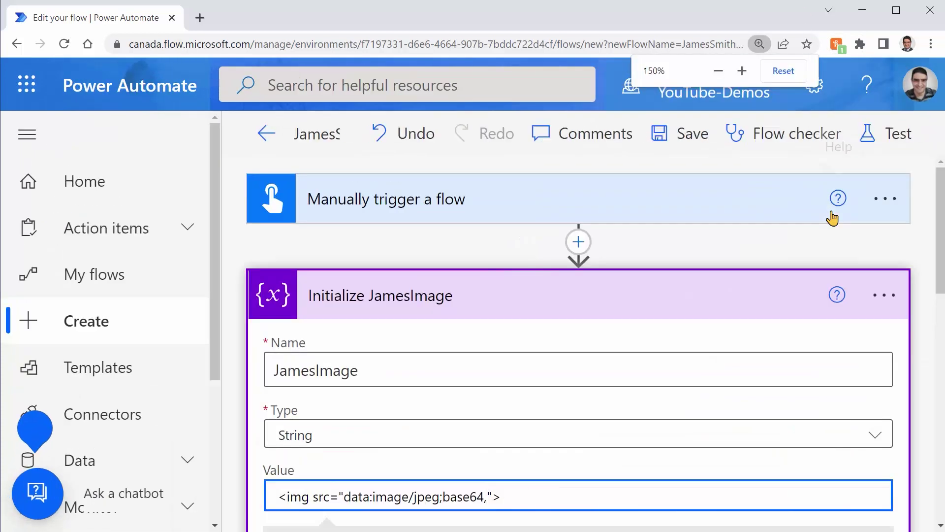
{"action": "scroll", "coordinate": [764, 321], "scroll_direction": "down", "scroll_amount": 3}
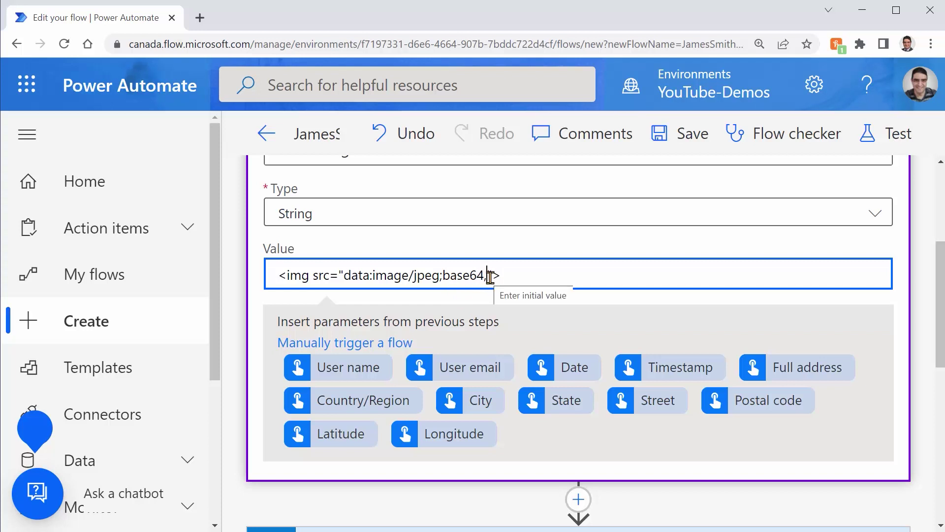
{"action": "left_click", "coordinate": [504, 276]}
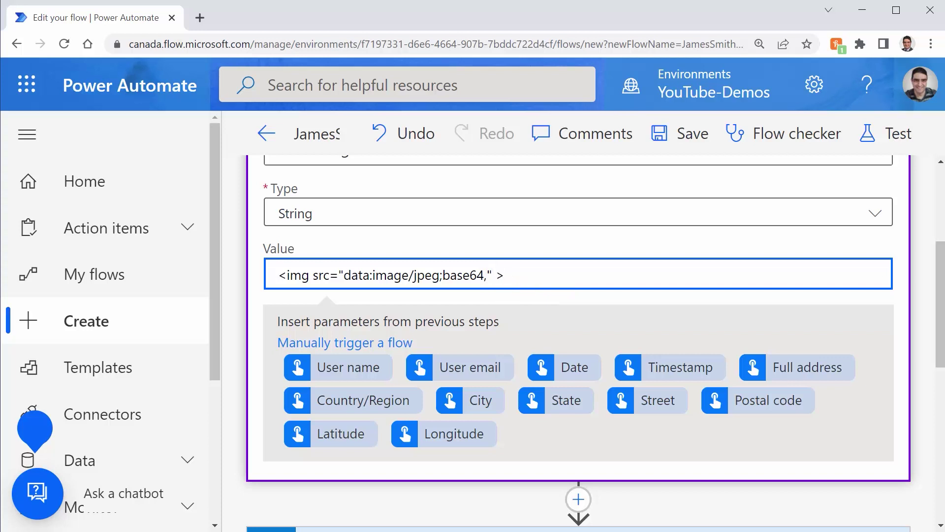
{"action": "type", "text": "/"}
{"action": "key", "text": "ctrl+minus"}
{"action": "key", "text": "ctrl+minus"}
{"action": "key", "text": "ctrl+plus"}
{"action": "key", "text": "ctrl+plus"}
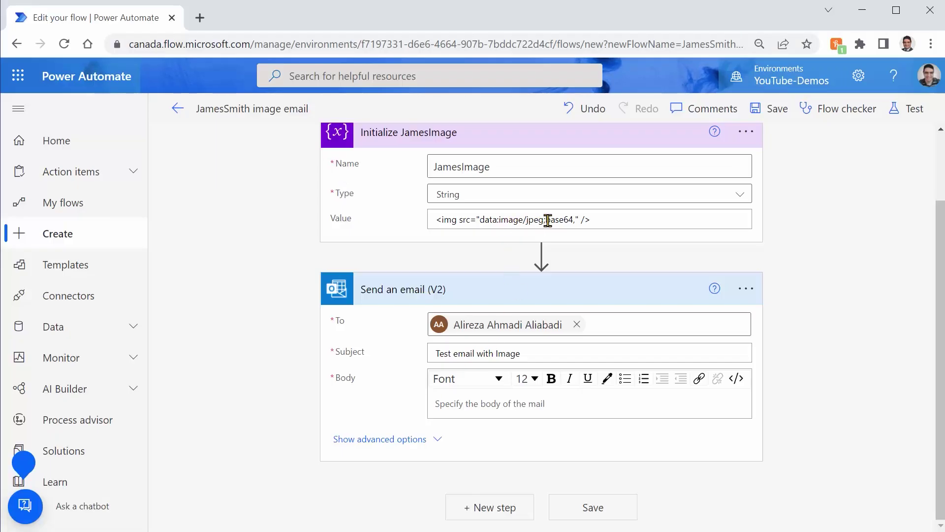
- Select the word base64 in the JamesImage value
{"action": "double_click", "coordinate": [548, 220]}
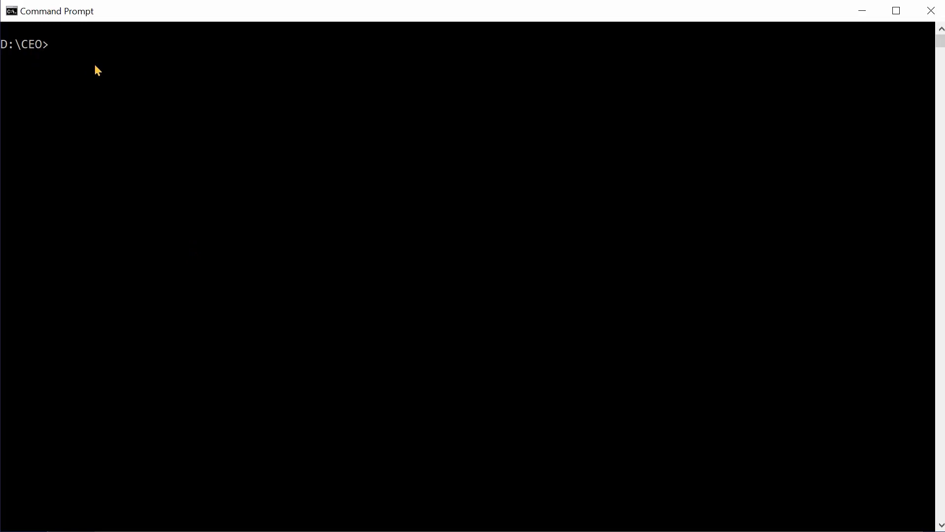
- List D:\CEO with dir and set up certutil -encode for JamesSmith.jpg
{"action": "type", "text": "dir"}
{"action": "key", "text": "Return"}
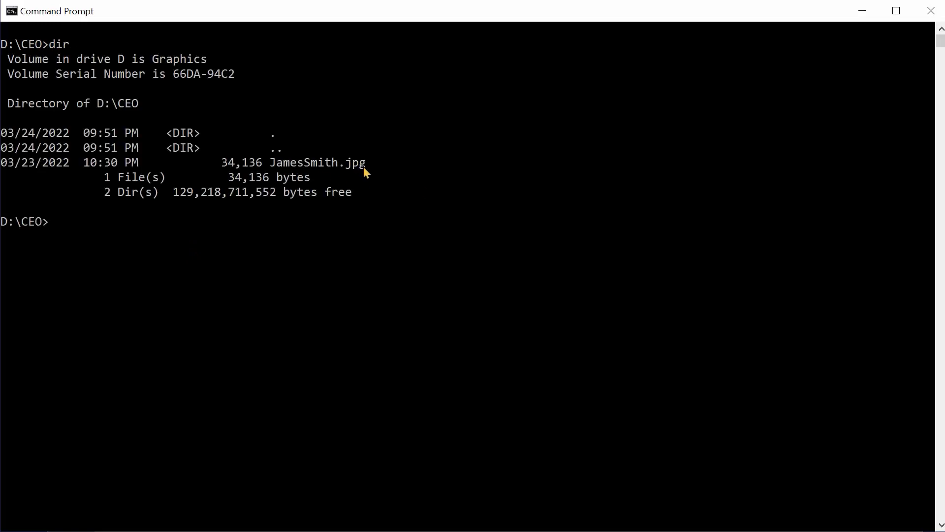
{"action": "type", "text": "certutil -encode"}
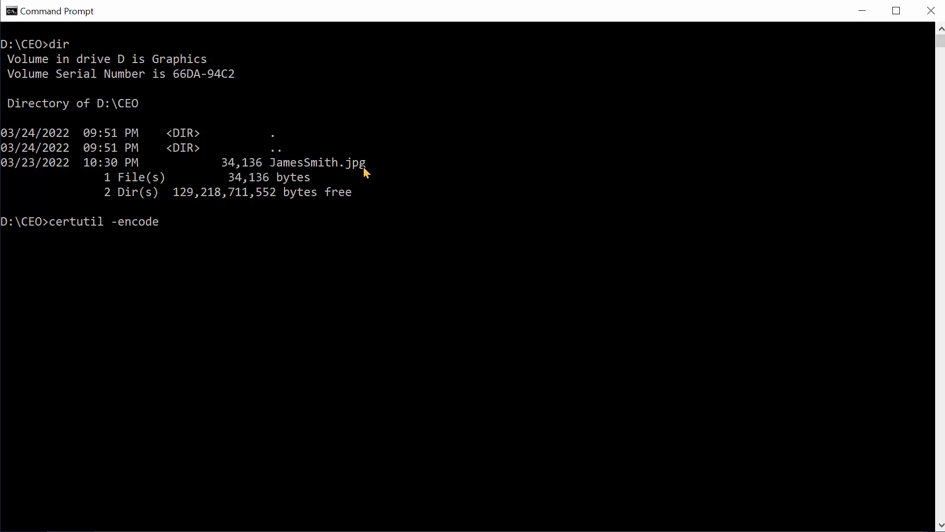
{"action": "key", "text": "Tab"}
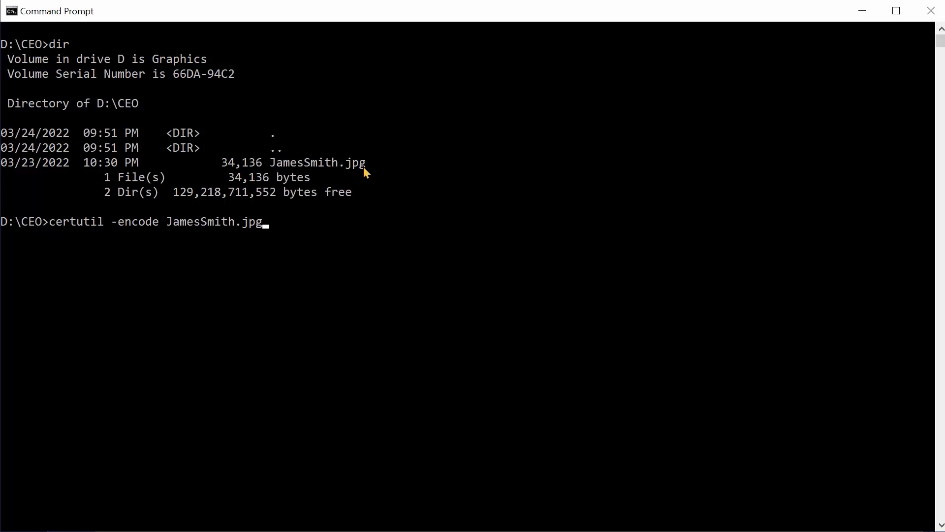
{"action": "key", "text": "Tab"}
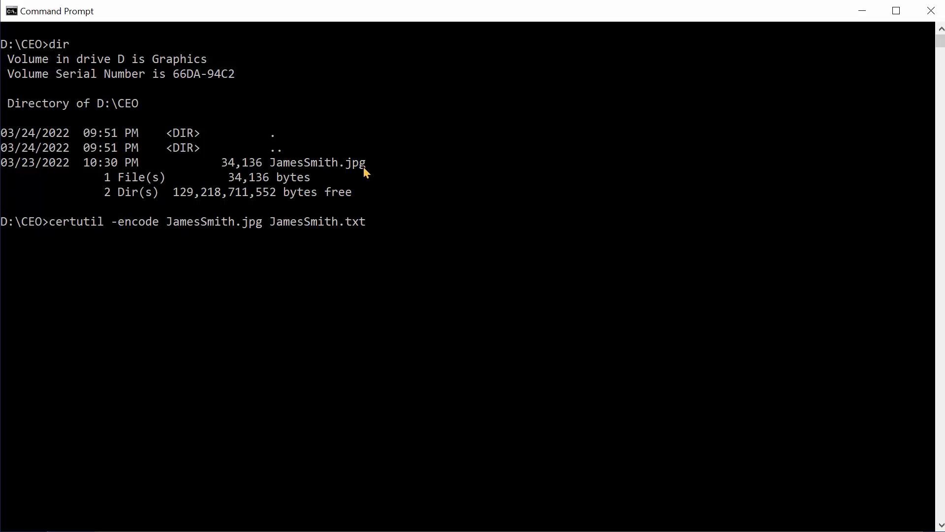
{"action": "key", "text": "Return"}
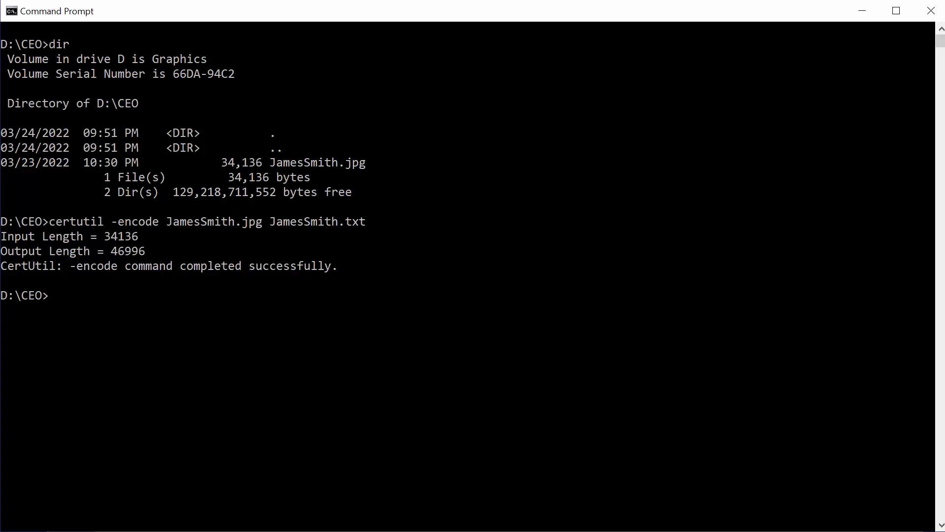
{"action": "key", "text": "alt+Tab"}
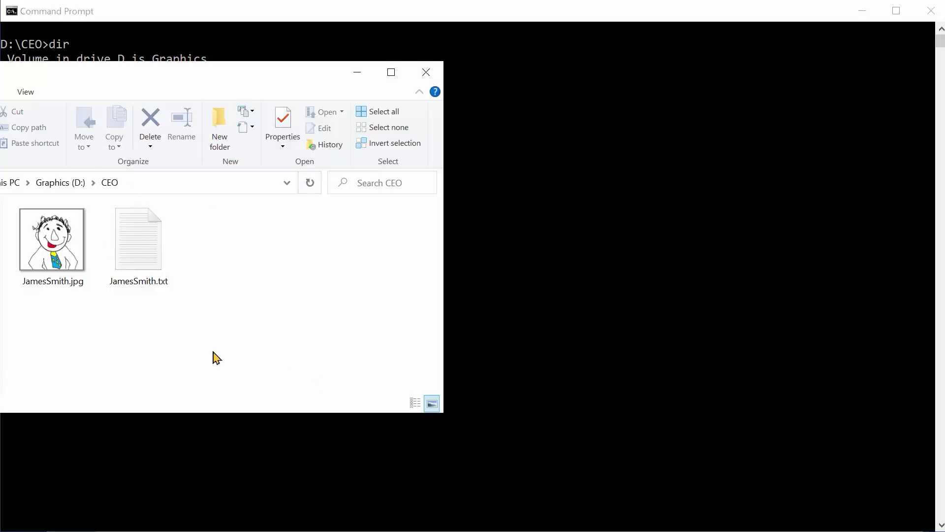
{"action": "mouse_move", "coordinate": [69, 274]}
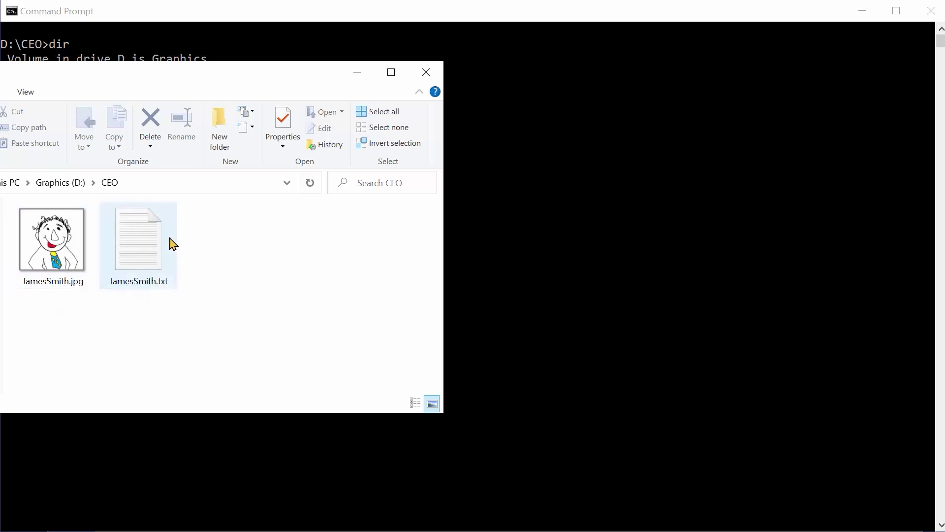
{"action": "mouse_move", "coordinate": [164, 239]}
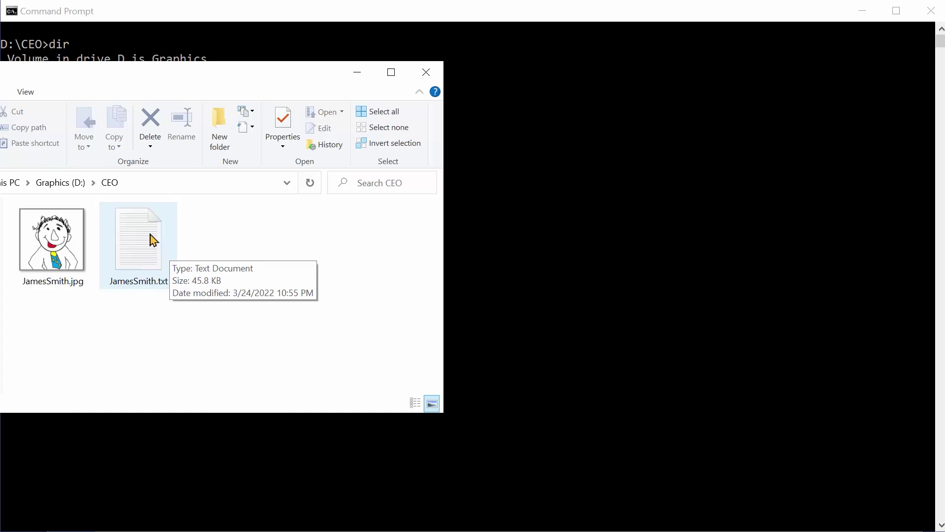
- Open JamesSmith.txt in Notepad and select the base64 text between the BEGIN and END CERTIFICATE lines
{"action": "double_click", "coordinate": [153, 240]}
{"action": "left_click_drag", "start_coordinate": [463, 348], "coordinate": [516, 54]}
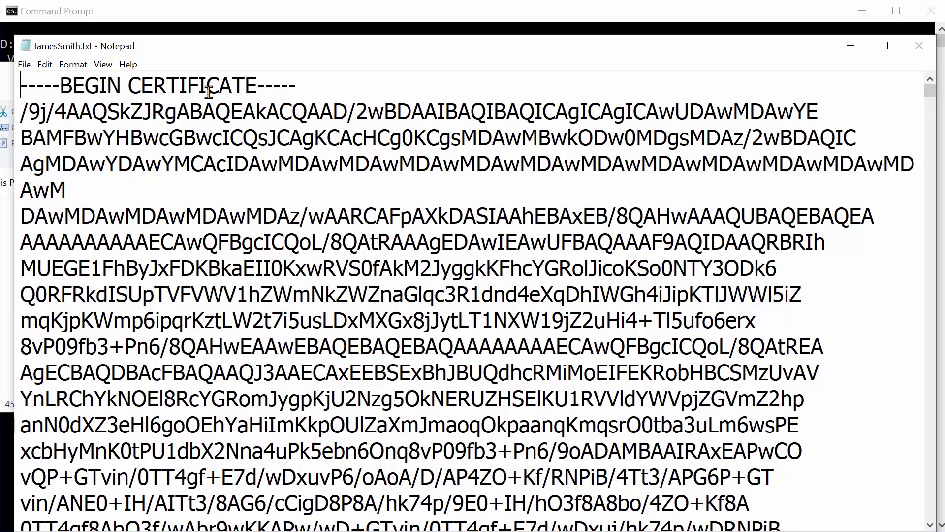
{"action": "left_click", "coordinate": [18, 113]}
{"action": "key", "text": "ctrl+shift+End"}
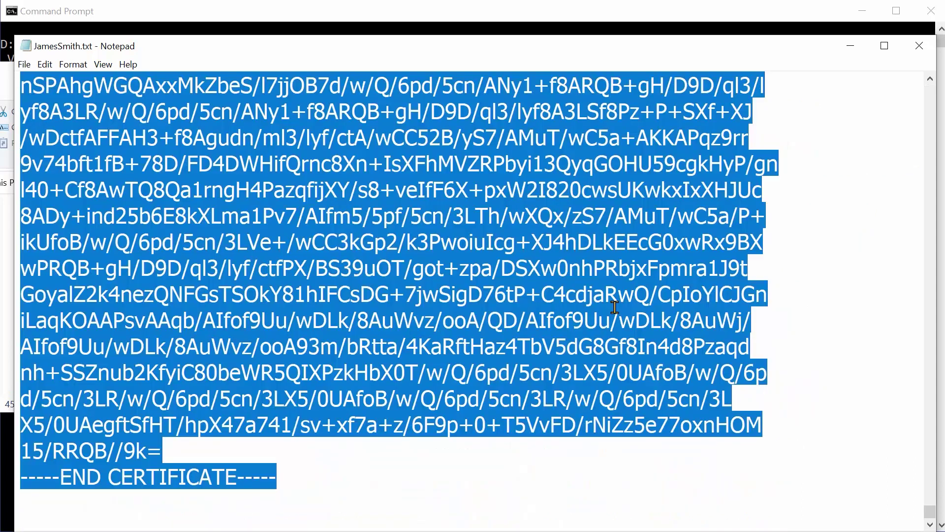
{"action": "left_click", "coordinate": [167, 452], "text": "shift"}
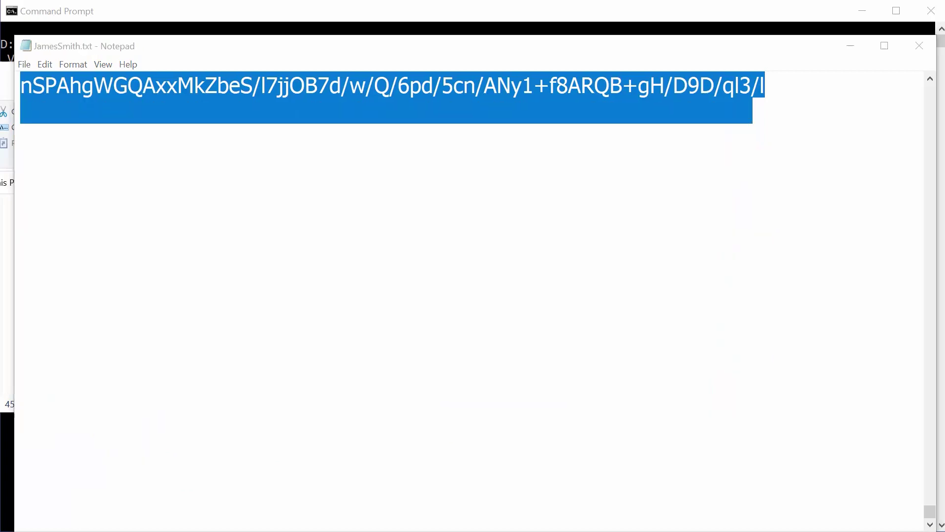
- Paste the base64 JPEG data after 'jpeg;base64,' in the JamesImage Value, then collapse that step
{"action": "key", "text": "alt+Tab"}
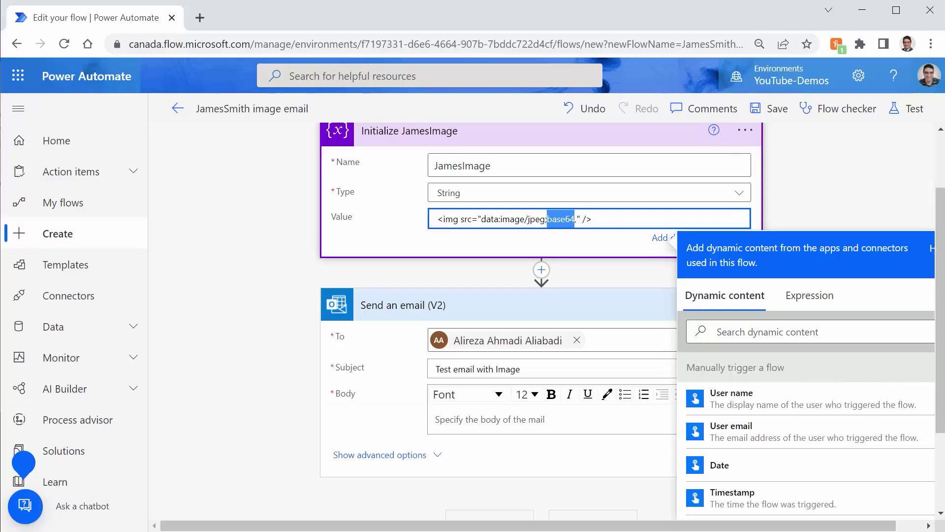
{"action": "left_click", "coordinate": [592, 219]}
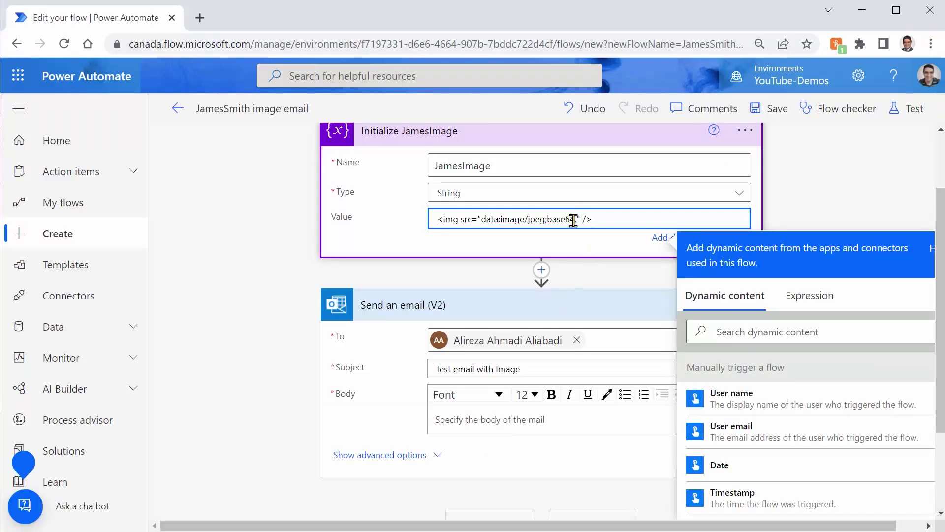
{"action": "key", "text": "ctrl+plus"}
{"action": "key", "text": "ctrl+plus"}
{"action": "key", "text": "ctrl+plus"}
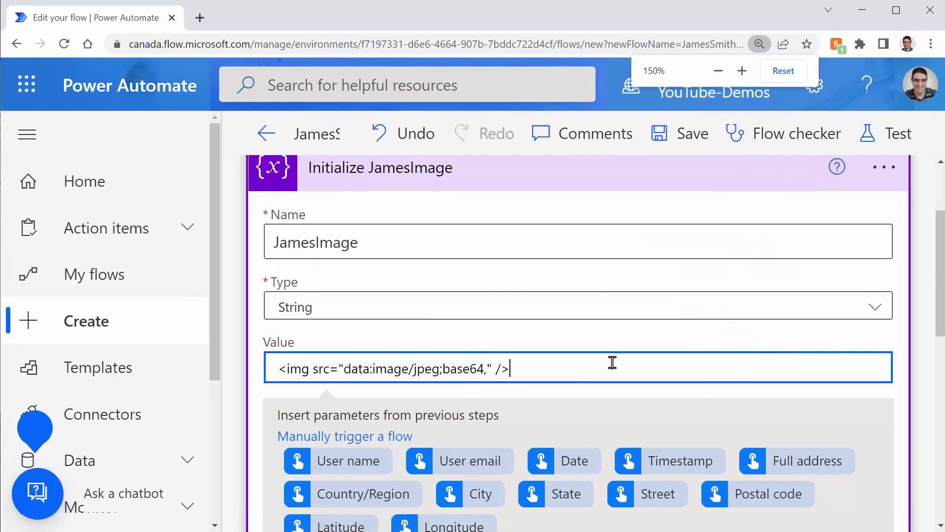
{"action": "left_click", "coordinate": [487, 370]}
{"action": "type", "text": ","}
{"action": "key", "text": "ctrl+v"}
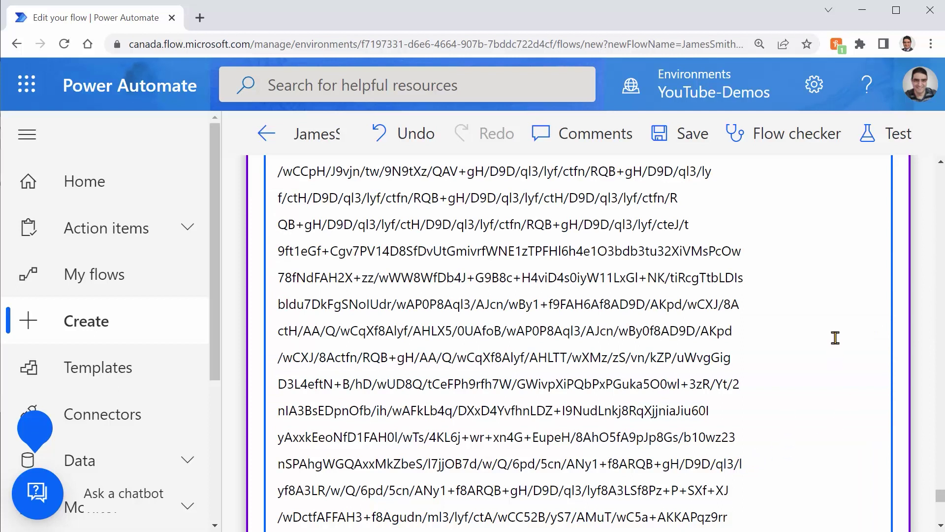
{"action": "key", "text": "ctrl+minus"}
{"action": "scroll", "coordinate": [812, 323], "scroll_direction": "up", "scroll_amount": 5}
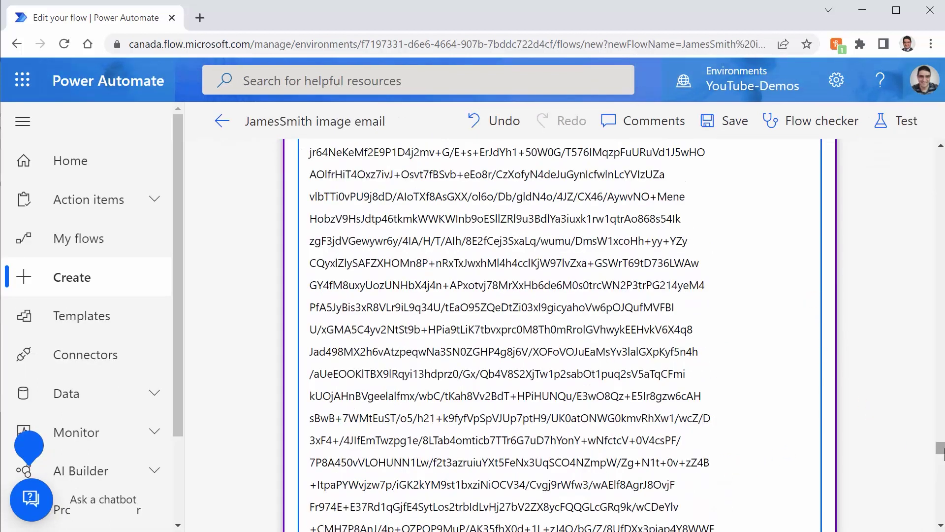
{"action": "left_click_drag", "start_coordinate": [941, 459], "coordinate": [940, 199]}
{"action": "scroll", "coordinate": [606, 312], "scroll_direction": "up", "scroll_amount": 10}
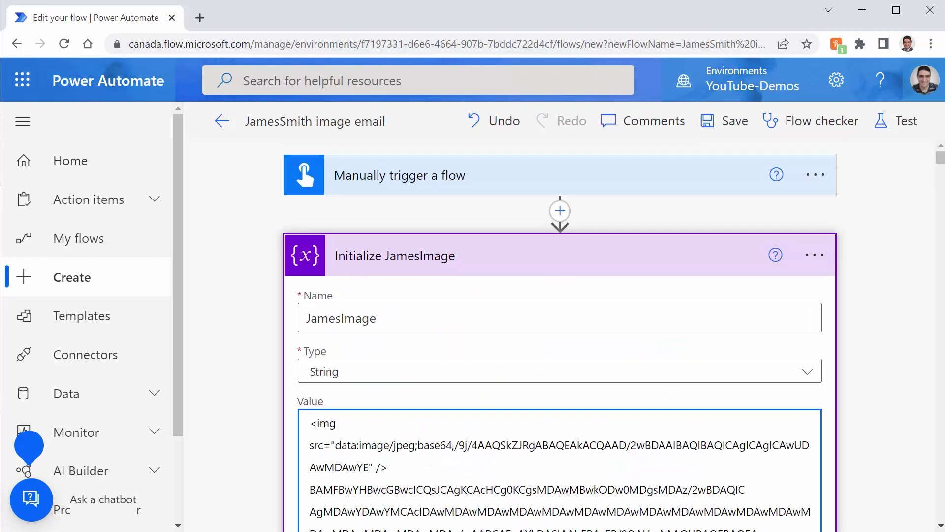
{"action": "left_click", "coordinate": [591, 256]}
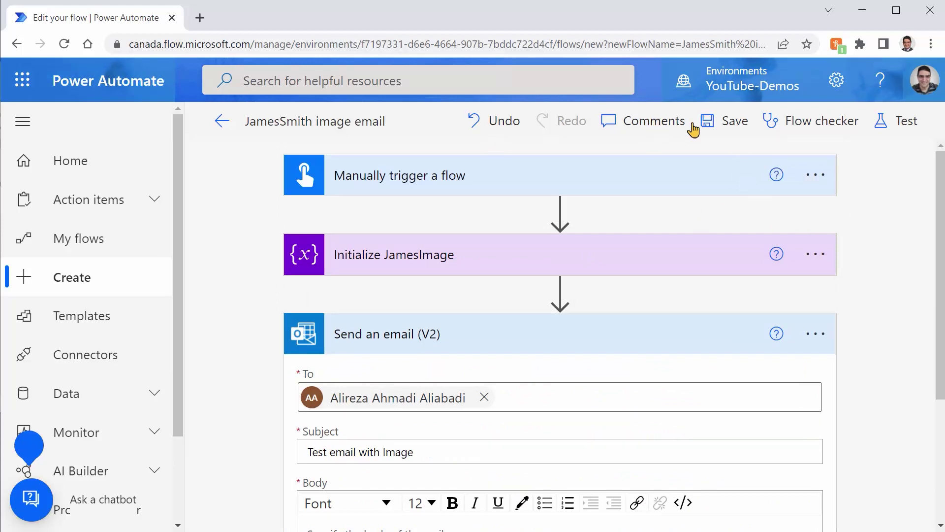
- Save the flow and put the cursor in the Send an email (V2) Body field
{"action": "left_click", "coordinate": [719, 122]}
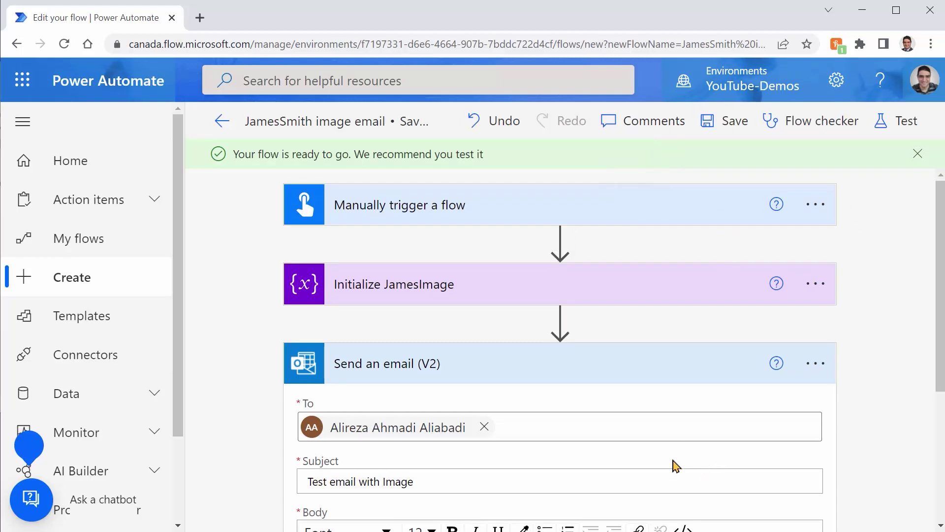
{"action": "scroll", "coordinate": [679, 450], "scroll_direction": "down", "scroll_amount": 5}
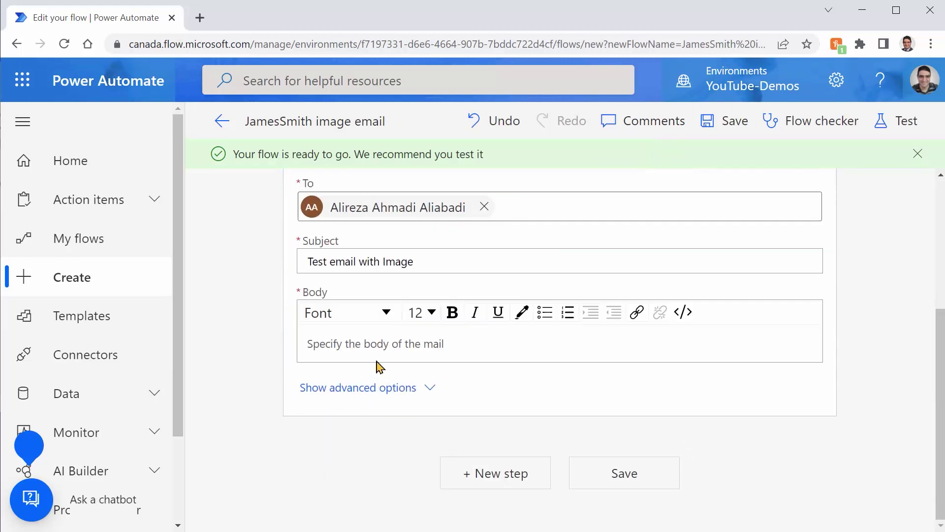
{"action": "left_click", "coordinate": [376, 345]}
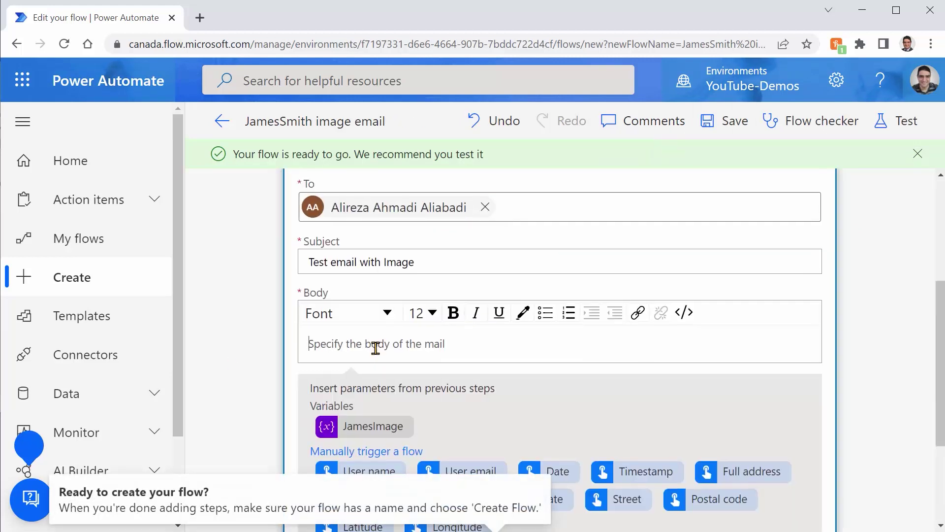
{"action": "scroll", "coordinate": [894, 382], "scroll_direction": "up", "scroll_amount": 3}
{"action": "scroll", "coordinate": [895, 380], "scroll_direction": "down", "scroll_amount": 3}
{"action": "key", "text": "ctrl+minus"}
{"action": "key", "text": "ctrl+minus"}
{"action": "key", "text": "ctrl+minus"}
{"action": "key", "text": "ctrl+minus"}
{"action": "key", "text": "ctrl+plus"}
{"action": "key", "text": "ctrl+plus"}
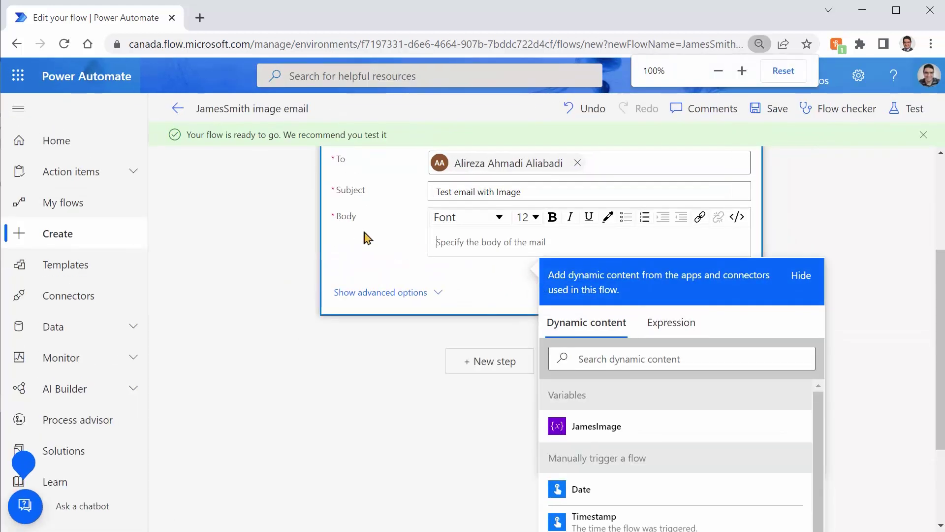
{"action": "key", "text": "ctrl+plus"}
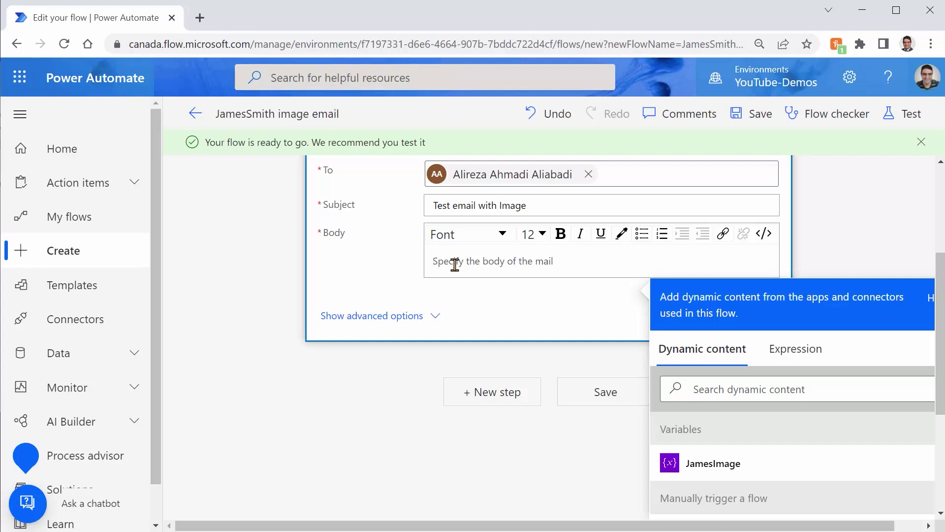
- Type the body lines 'Hello everyone,', 'This is out new CEO', 'Thank you for watching.' and 'HahIMAGE'
{"action": "type", "text": "Hello everyone,"}
{"action": "key", "text": "Return"}
{"action": "type", "text": "This is ou"}
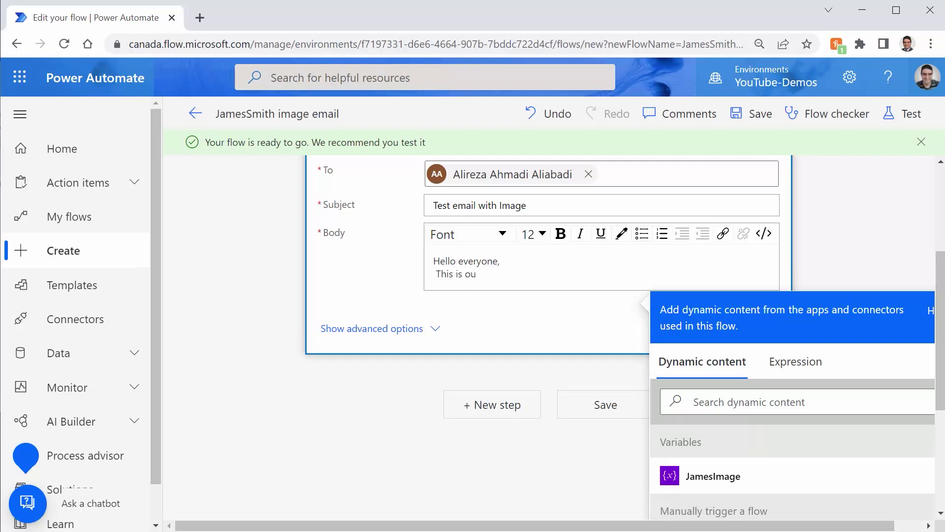
{"action": "type", "text": "t new CEO"}
{"action": "key", "text": "Return"}
{"action": "key", "text": "Return"}
{"action": "type", "text": "Thank you for watching"}
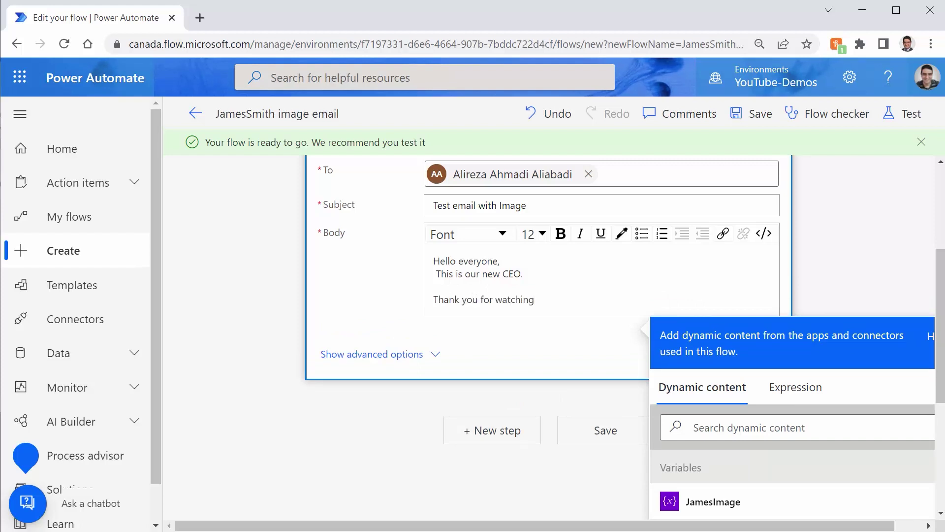
{"action": "type", "text": "."}
{"action": "key", "text": "Return"}
{"action": "type", "text": "Haha"}
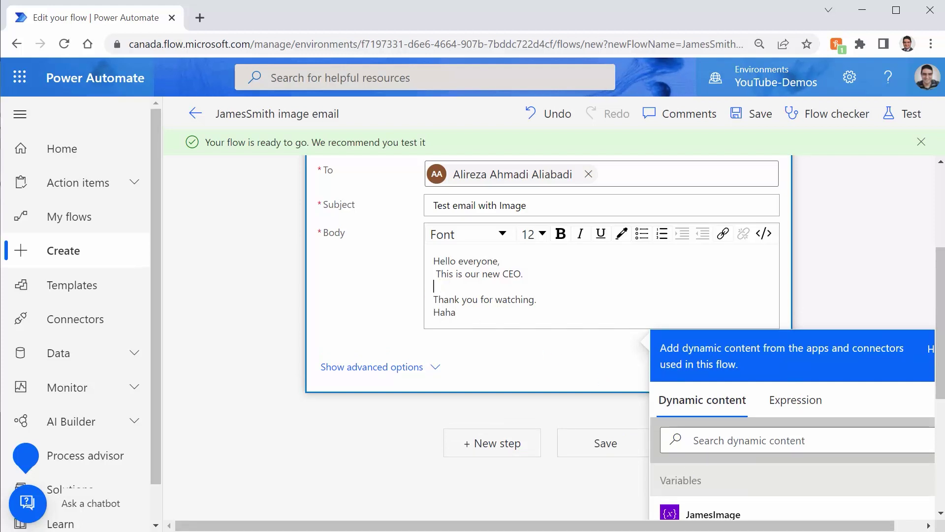
{"action": "type", "text": "IMAGE"}
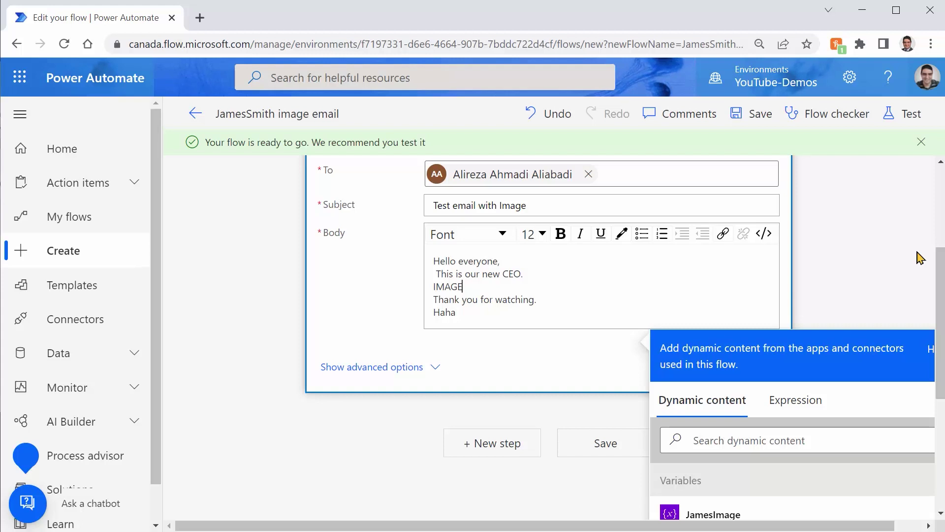
- Switch the Body to HTML view and replace the IMAGE placeholder with the JamesImage variable
{"action": "left_click", "coordinate": [765, 234]}
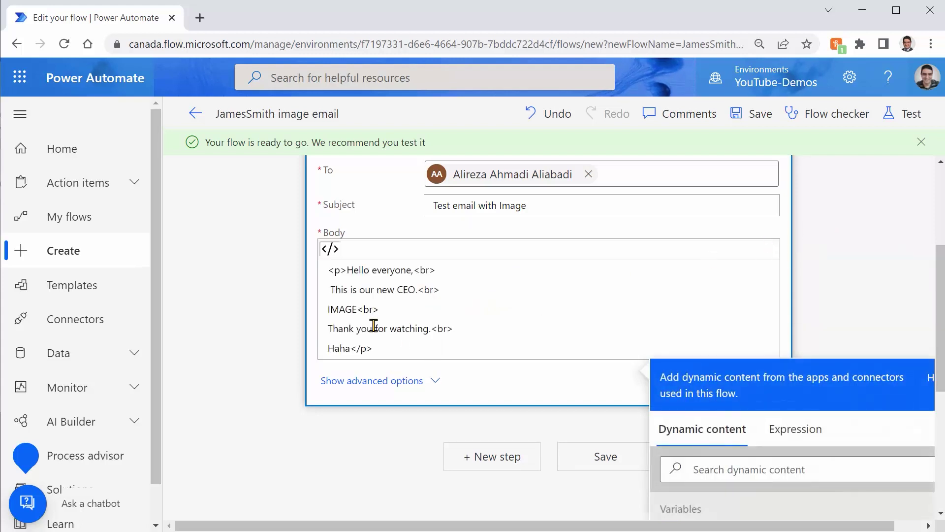
{"action": "double_click", "coordinate": [331, 308]}
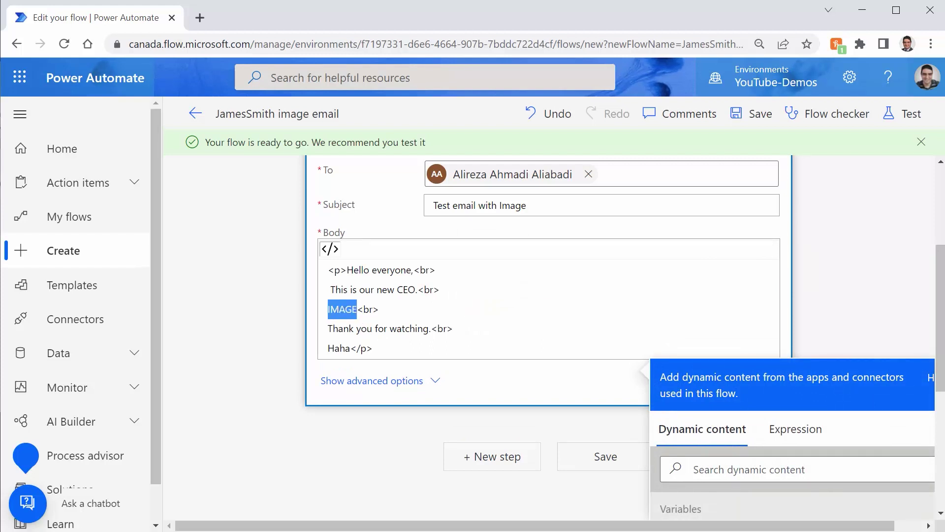
{"action": "key", "text": "BackSpace"}
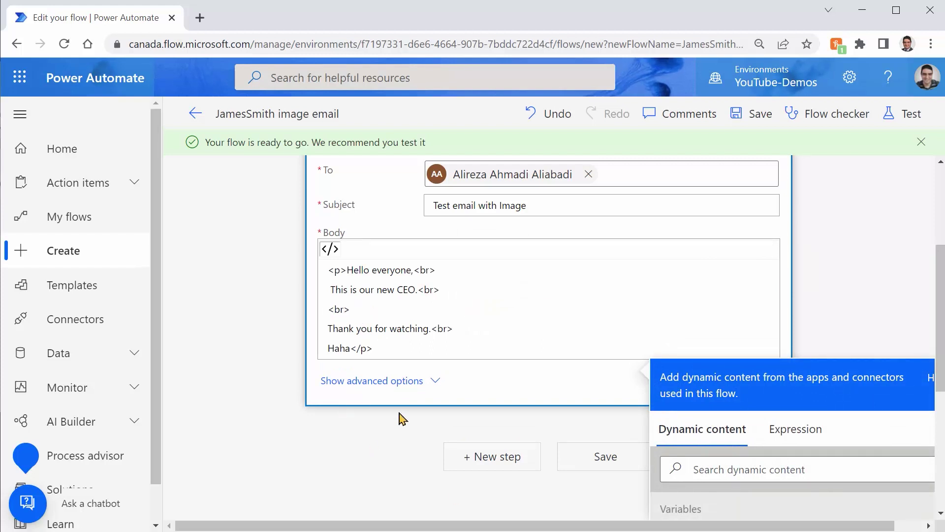
{"action": "scroll", "coordinate": [764, 443], "scroll_direction": "down", "scroll_amount": 5}
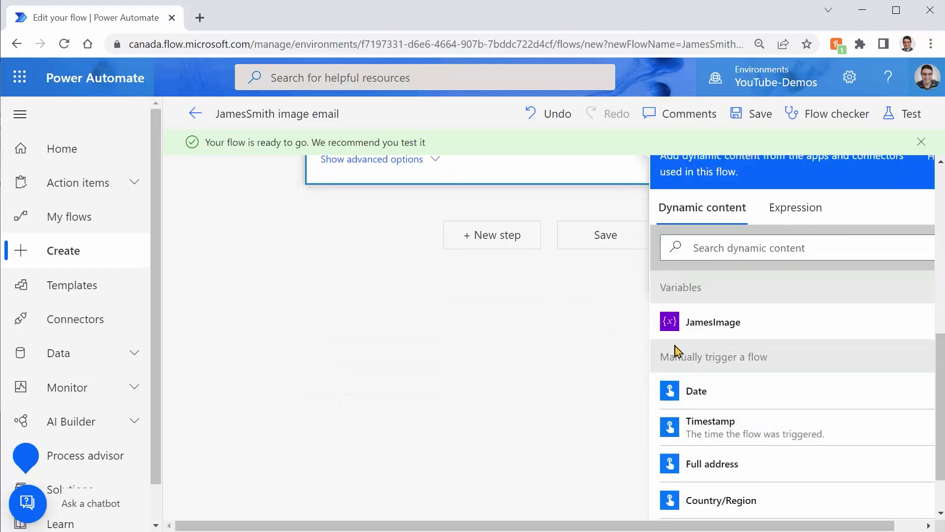
{"action": "left_click", "coordinate": [703, 325]}
{"action": "scroll", "coordinate": [468, 448], "scroll_direction": "up", "scroll_amount": 6}
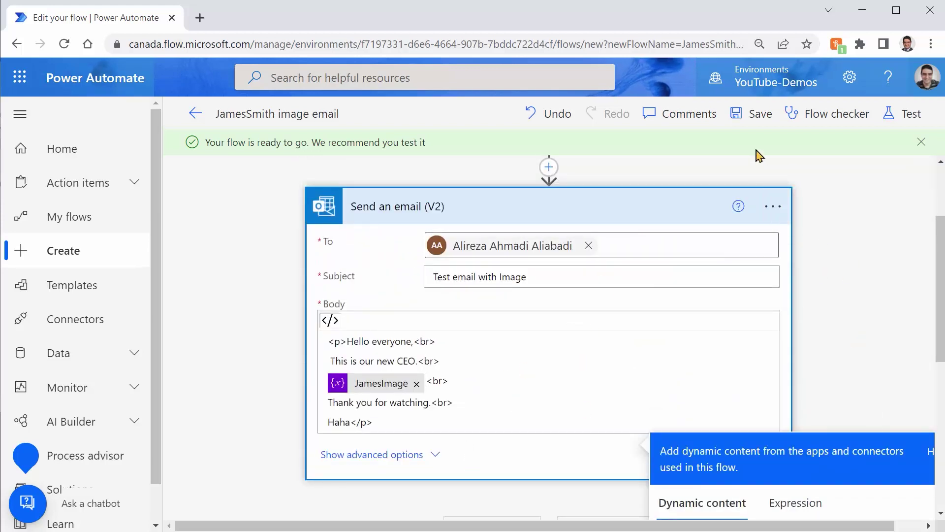
- Save the flow and run a manual test using the Outlook connection, with all three steps succeeding
{"action": "left_click", "coordinate": [763, 123]}
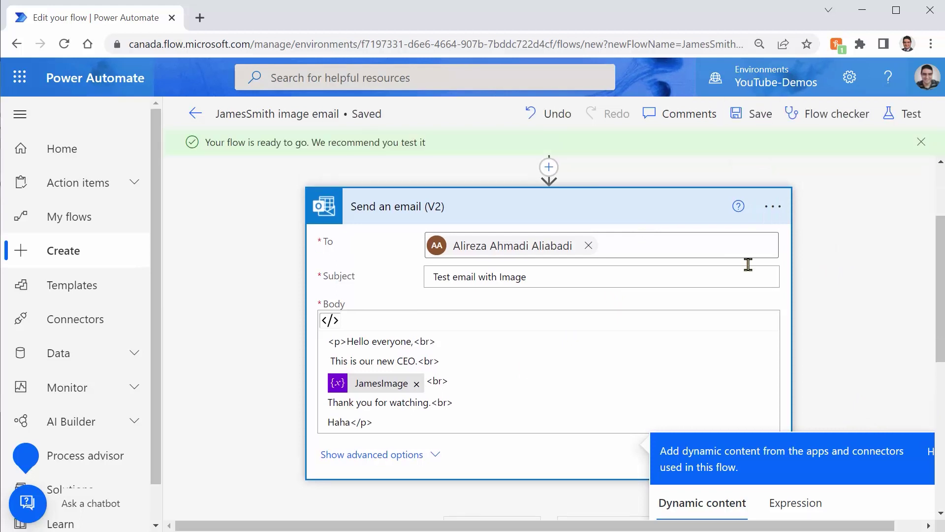
{"action": "left_click", "coordinate": [910, 121]}
{"action": "left_click", "coordinate": [718, 154]}
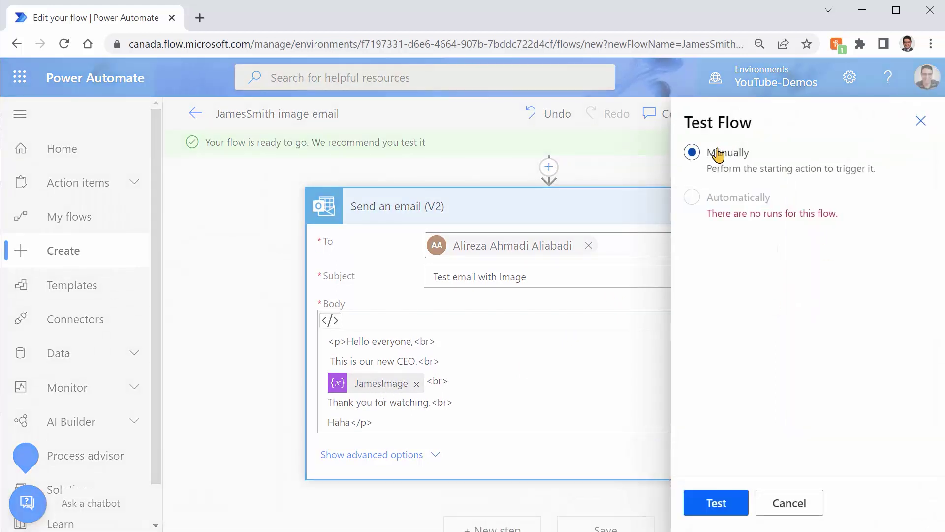
{"action": "left_click", "coordinate": [713, 501]}
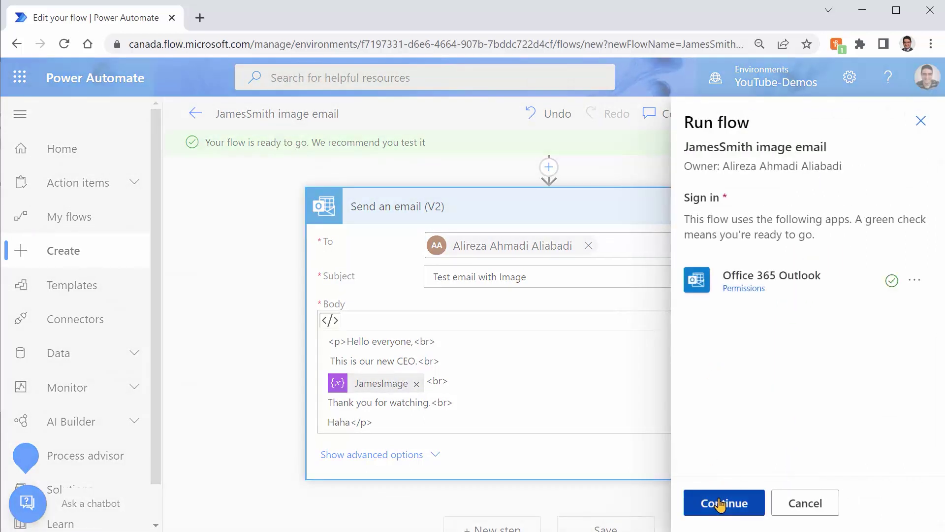
{"action": "left_click", "coordinate": [720, 503]}
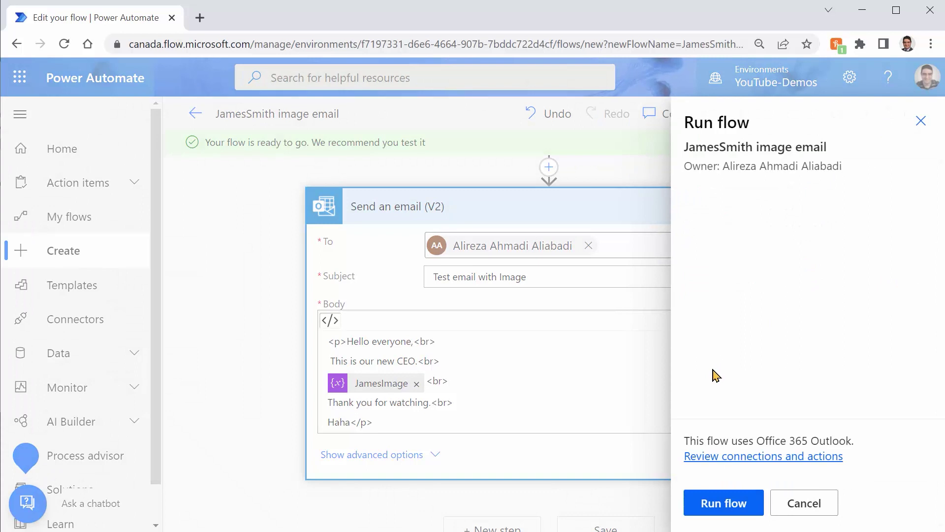
{"action": "left_click", "coordinate": [738, 507]}
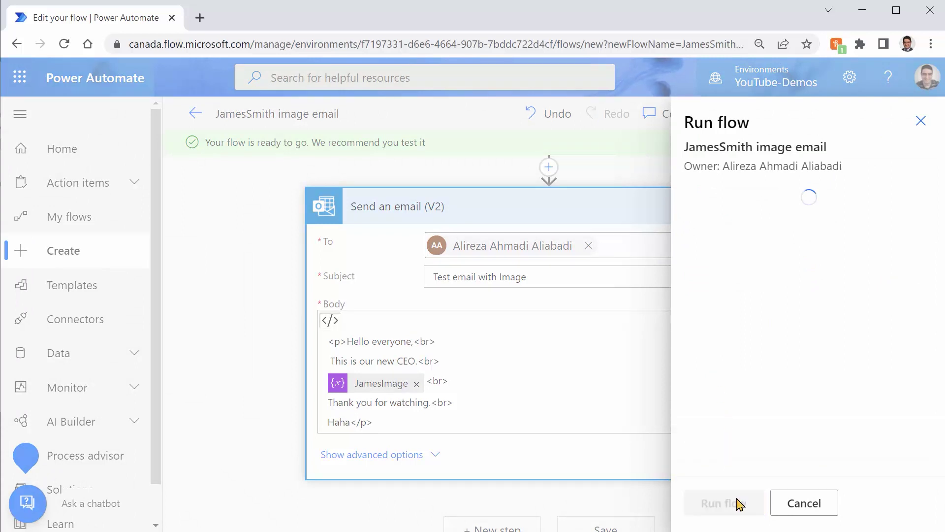
{"action": "left_click", "coordinate": [738, 502]}
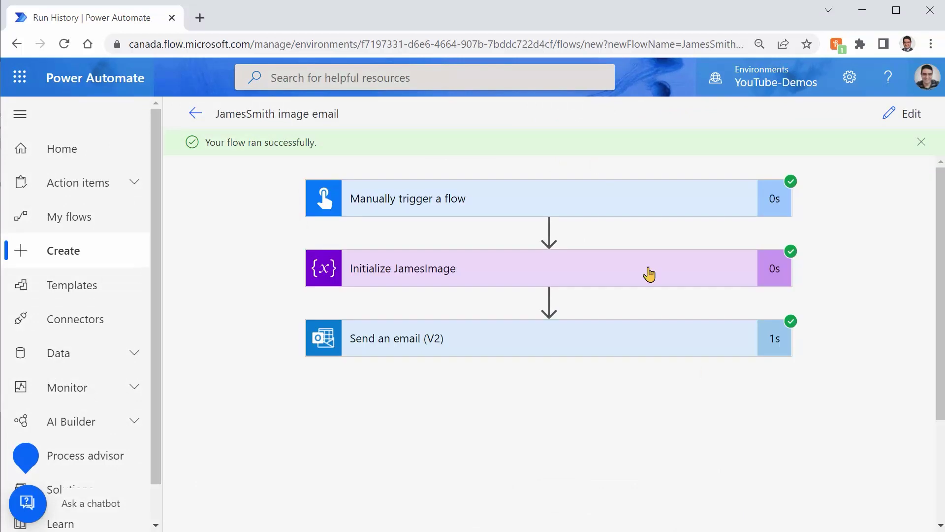
{"action": "left_click", "coordinate": [20, 77]}
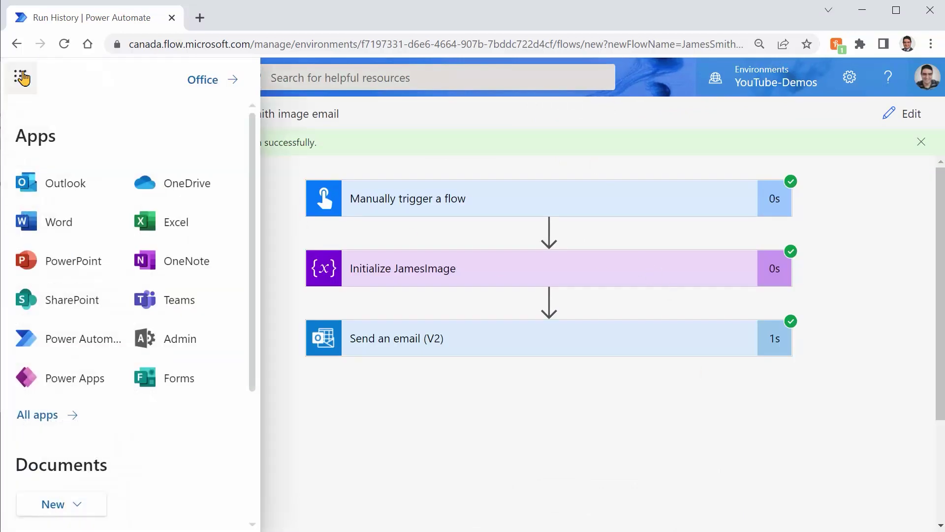
- Open Outlook mail and read the 'Test email with Image' message
{"action": "left_click", "coordinate": [68, 184]}
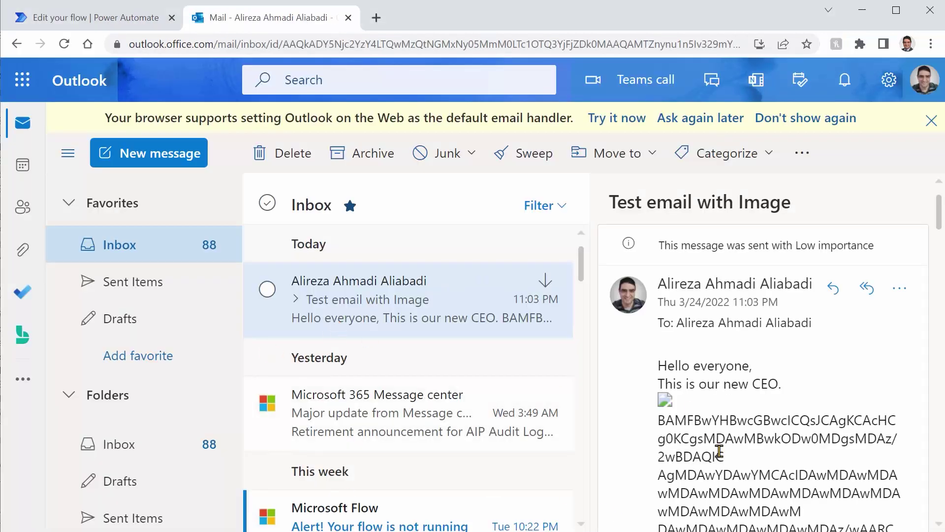
{"action": "scroll", "coordinate": [733, 438], "scroll_direction": "down", "scroll_amount": 5}
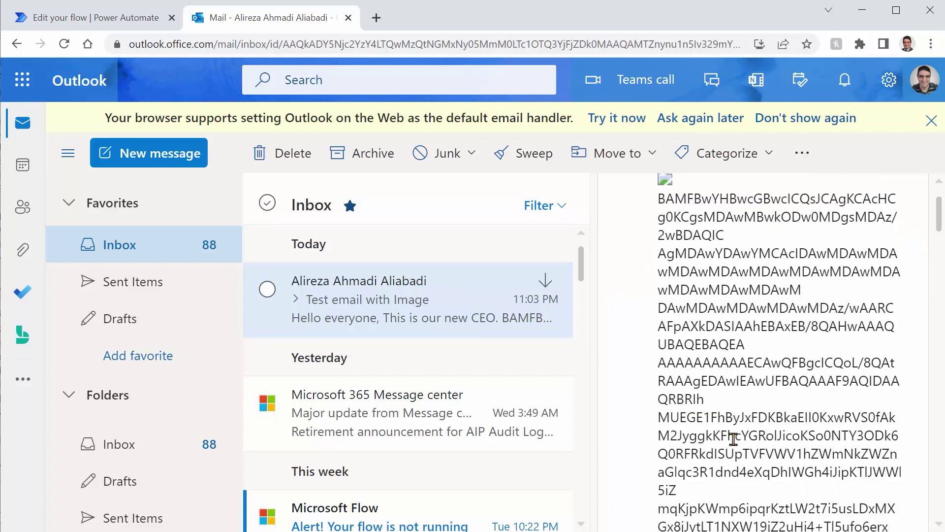
{"action": "scroll", "coordinate": [734, 438], "scroll_direction": "up", "scroll_amount": 3}
{"action": "scroll", "coordinate": [734, 438], "scroll_direction": "up", "scroll_amount": 2}
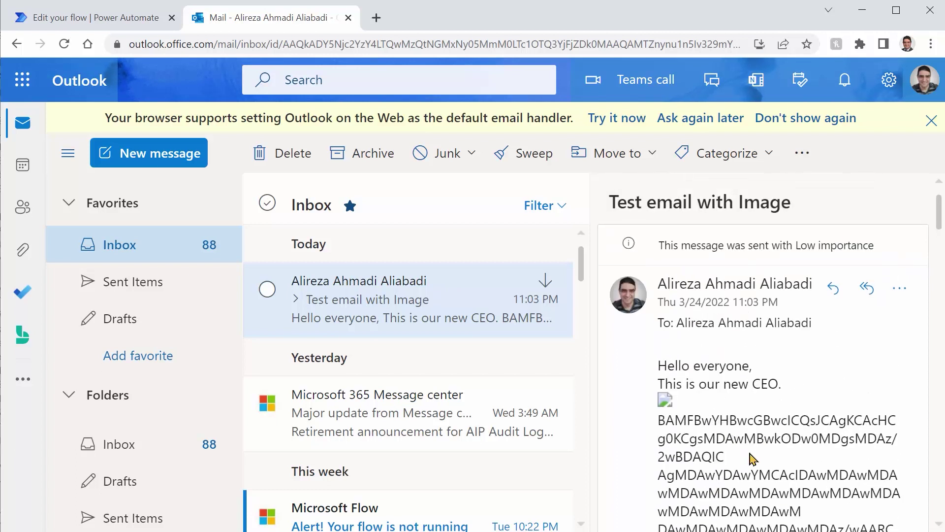
{"action": "scroll", "coordinate": [716, 425], "scroll_direction": "down", "scroll_amount": 3}
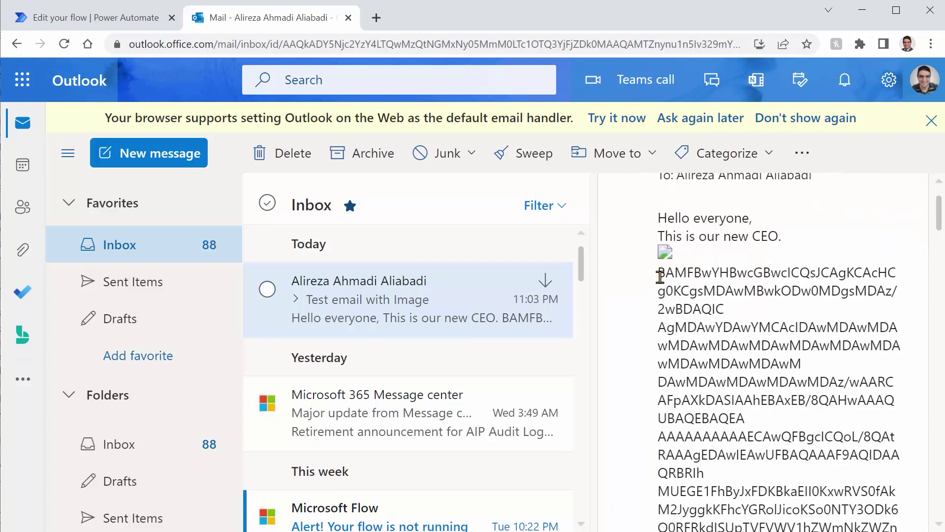
{"action": "left_click_drag", "start_coordinate": [665, 283], "coordinate": [737, 387]}
{"action": "scroll", "coordinate": [741, 409], "scroll_direction": "down", "scroll_amount": 1}
{"action": "left_click", "coordinate": [742, 399]}
{"action": "scroll", "coordinate": [742, 398], "scroll_direction": "down", "scroll_amount": 3}
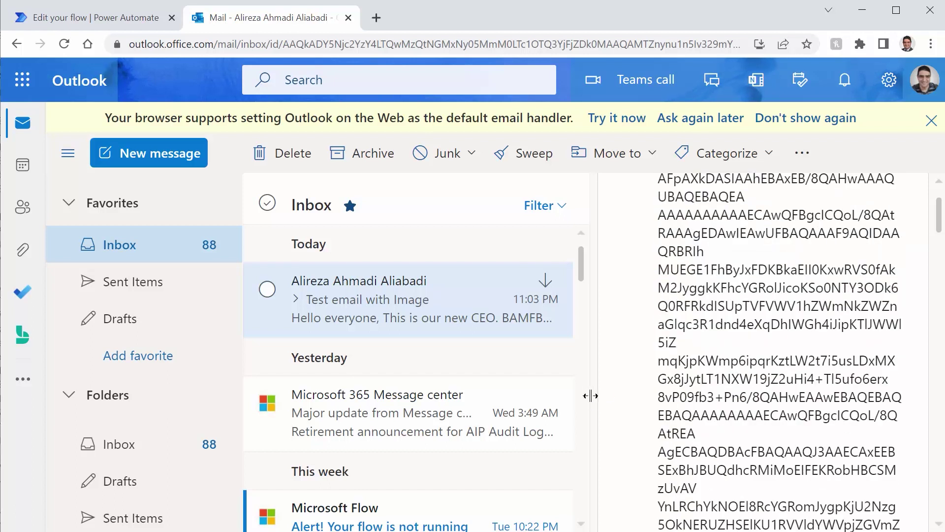
- Widen the reading pane to inspect the broken image and raw base64 text, then return to the flow editor
{"action": "left_click_drag", "start_coordinate": [591, 395], "coordinate": [402, 396]}
{"action": "scroll", "coordinate": [813, 431], "scroll_direction": "up", "scroll_amount": 5}
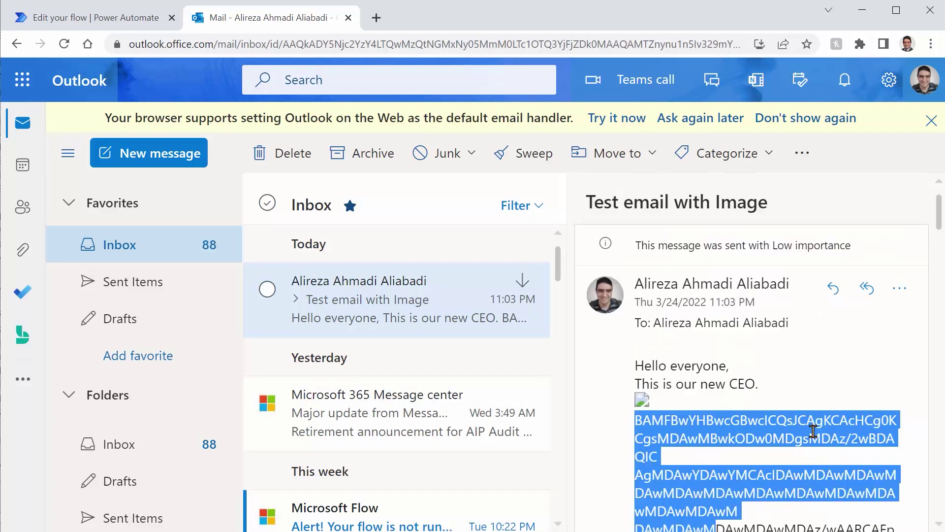
{"action": "scroll", "coordinate": [812, 411], "scroll_direction": "down", "scroll_amount": 5}
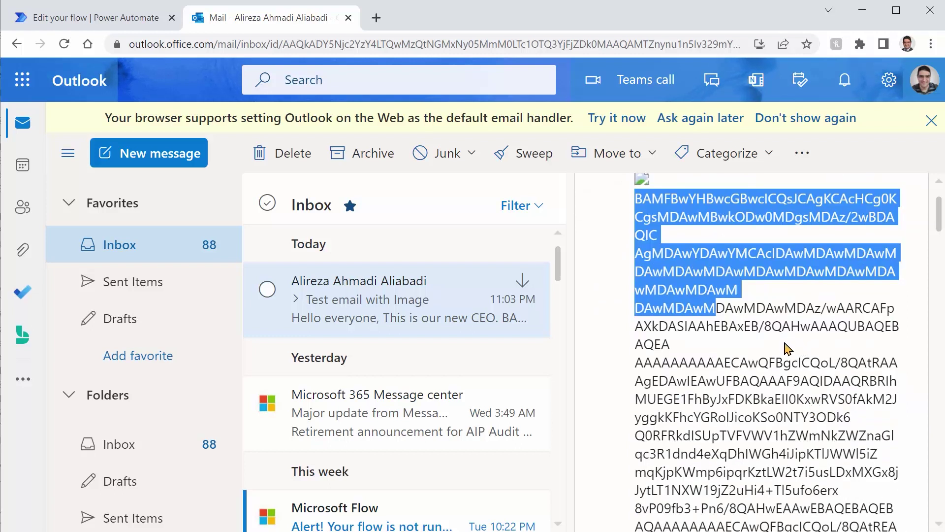
{"action": "scroll", "coordinate": [791, 349], "scroll_direction": "up", "scroll_amount": 5}
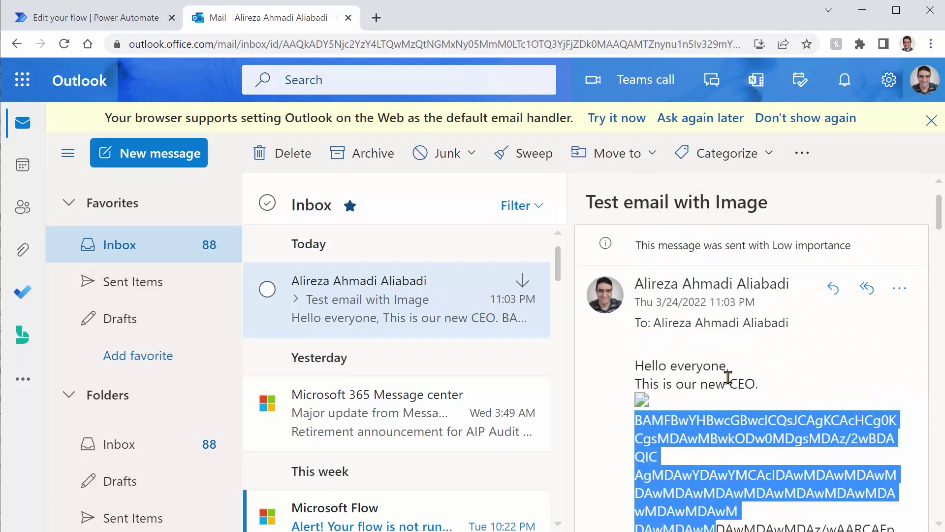
{"action": "key", "text": "ctrl+shift+Tab"}
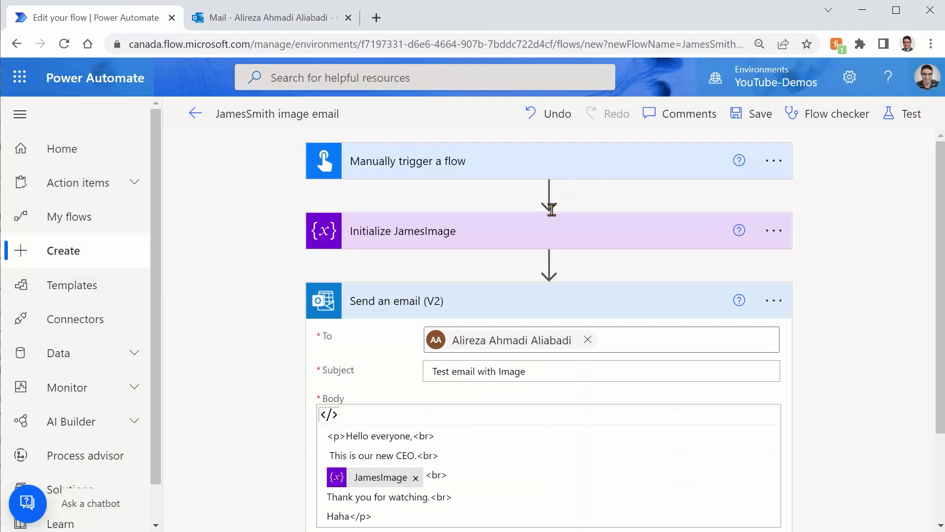
- Expand Initialize JamesImage and check its Value ends with 9k= followed by the closing " />
{"action": "left_click", "coordinate": [494, 237]}
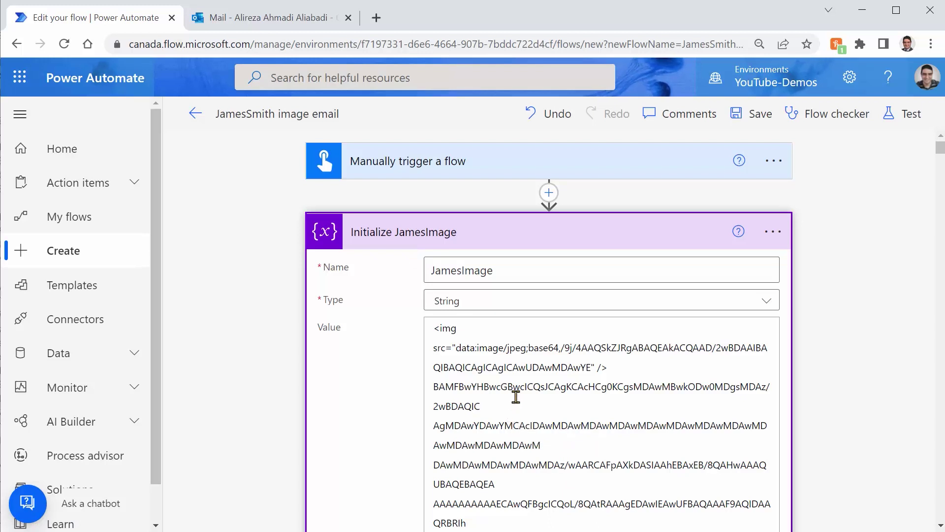
{"action": "left_click", "coordinate": [515, 363]}
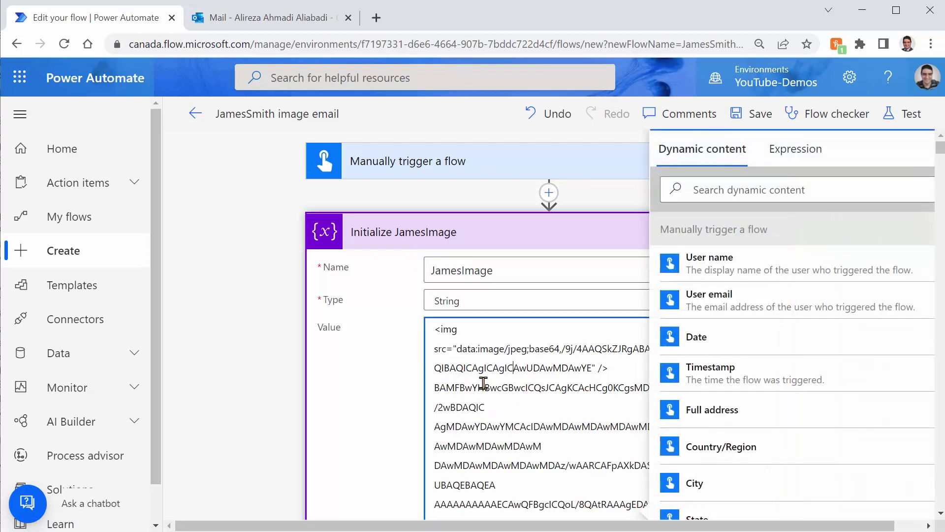
{"action": "scroll", "coordinate": [483, 383], "scroll_direction": "down", "scroll_amount": 4}
{"action": "scroll", "coordinate": [483, 383], "scroll_direction": "down", "scroll_amount": 10}
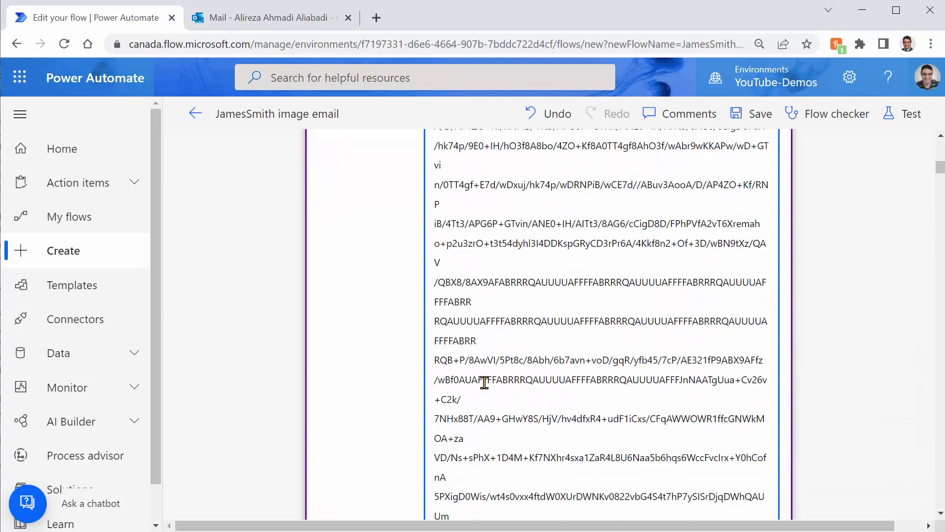
{"action": "key", "text": "ctrl+End"}
{"action": "scroll", "coordinate": [609, 448], "scroll_direction": "down", "scroll_amount": 4}
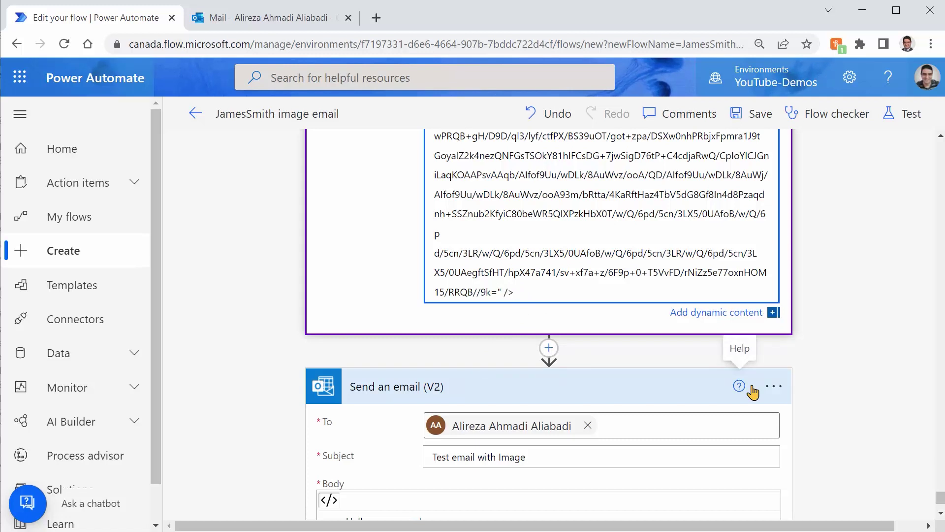
- Save the edited flow and run another manual test, with all three steps succeeding
{"action": "left_click", "coordinate": [753, 114]}
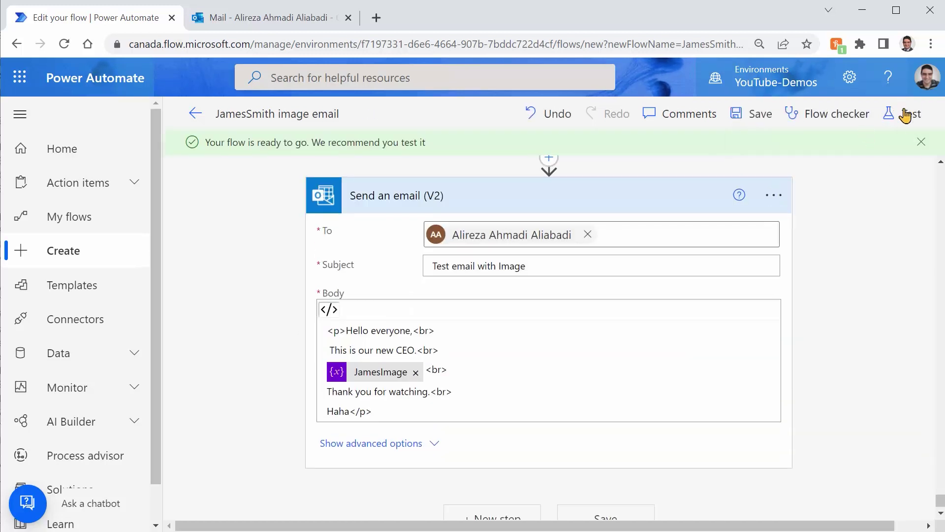
{"action": "left_click", "coordinate": [905, 115]}
{"action": "left_click", "coordinate": [721, 500]}
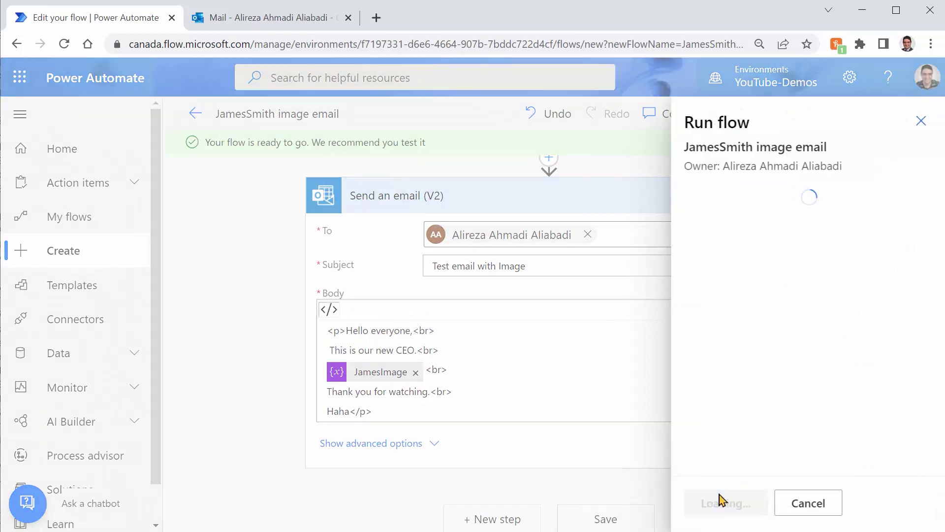
{"action": "left_click", "coordinate": [727, 502]}
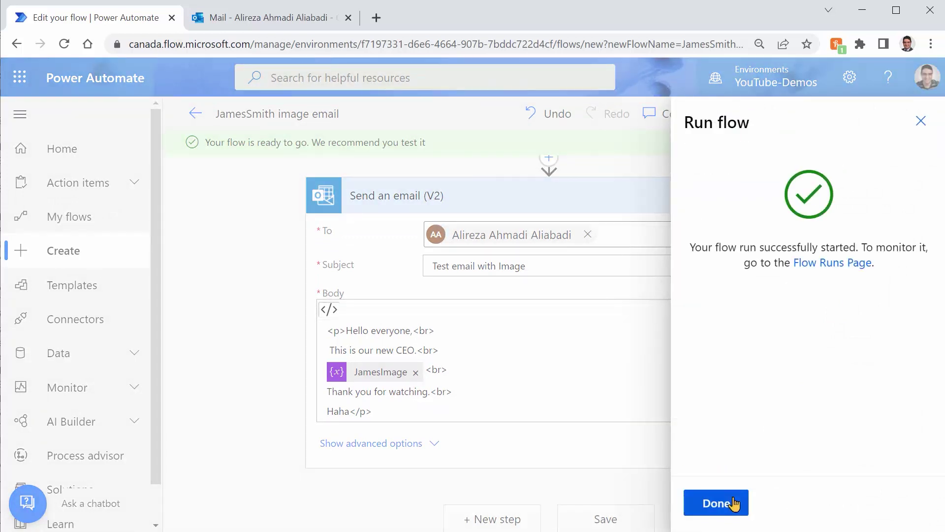
{"action": "left_click", "coordinate": [734, 503]}
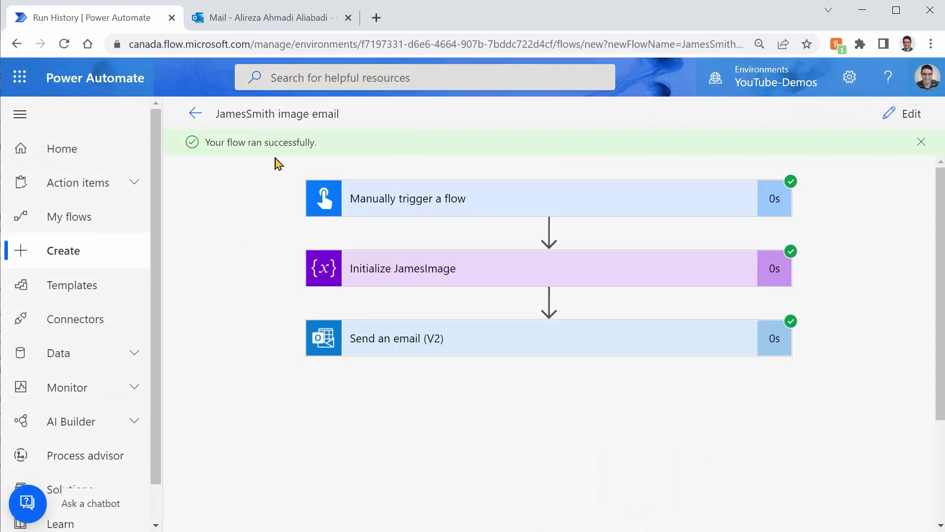
- Open the newest 11:13 PM test email, still showing a broken image, then return to the run history
{"action": "left_click", "coordinate": [273, 22]}
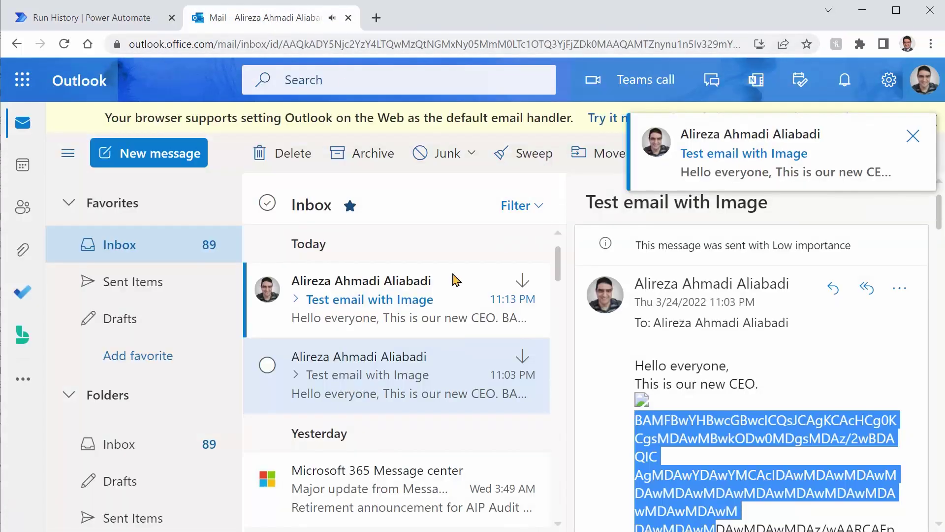
{"action": "left_click", "coordinate": [759, 374]}
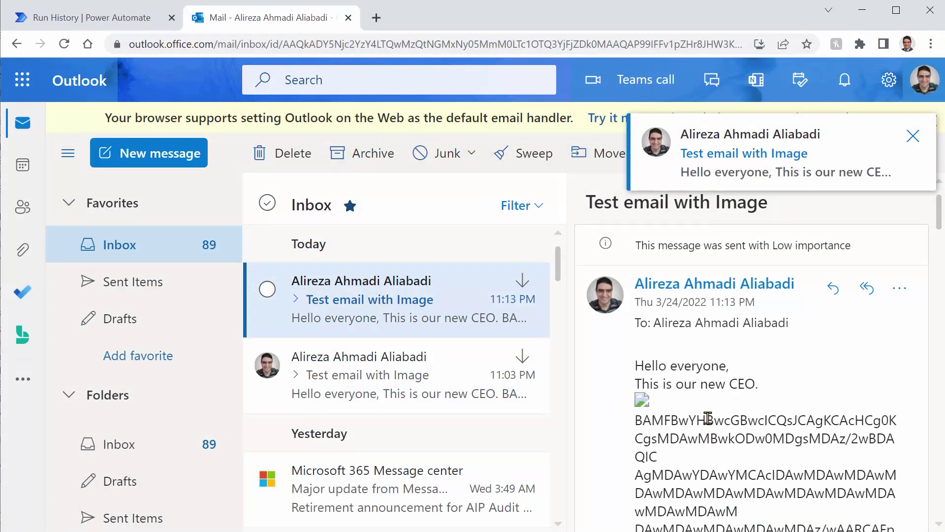
{"action": "left_click", "coordinate": [101, 20]}
- Expand the Initialize JamesImage run inputs and select the '<img src="data:image/jpeg;base64,' prefix in Value
{"action": "left_click", "coordinate": [475, 273]}
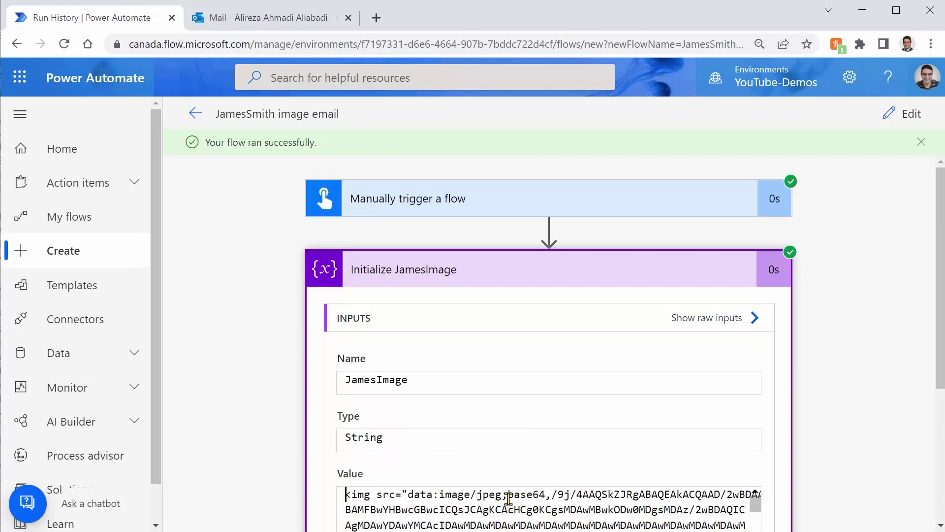
{"action": "left_click", "coordinate": [551, 496], "text": "shift"}
{"action": "key", "text": "ctrl+c"}
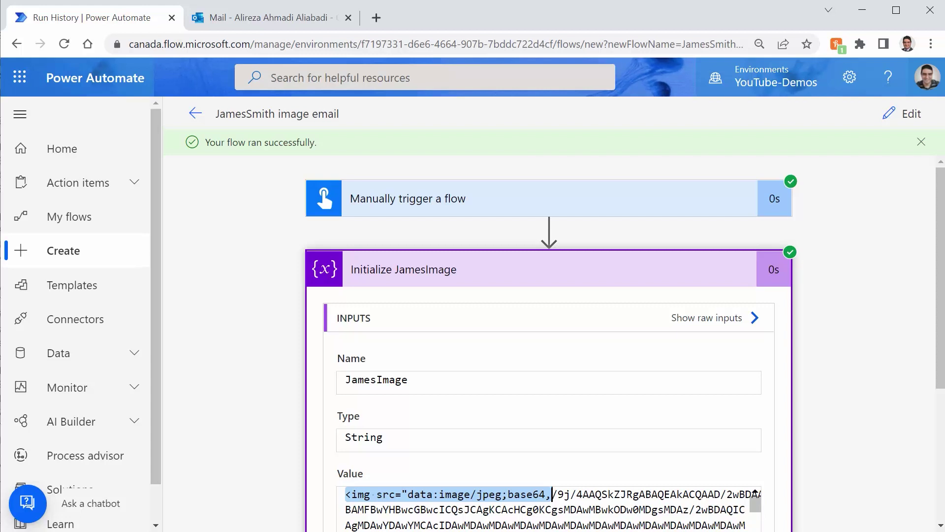
- Paste the '<img src="data:image/jpeg;base64,' prefix before the base64 data in JamesSmith.txt
{"action": "key", "text": "alt+Tab"}
{"action": "left_click", "coordinate": [355, 234]}
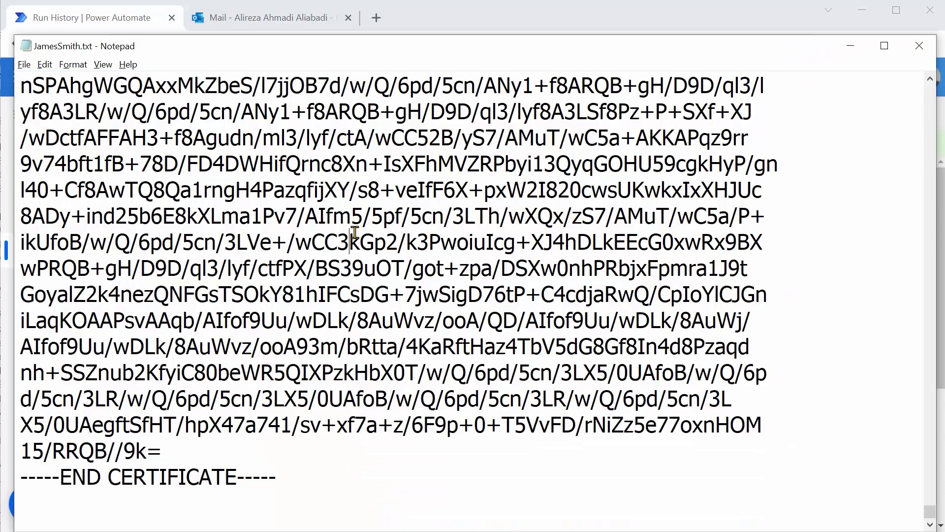
{"action": "key", "text": "ctrl+Home"}
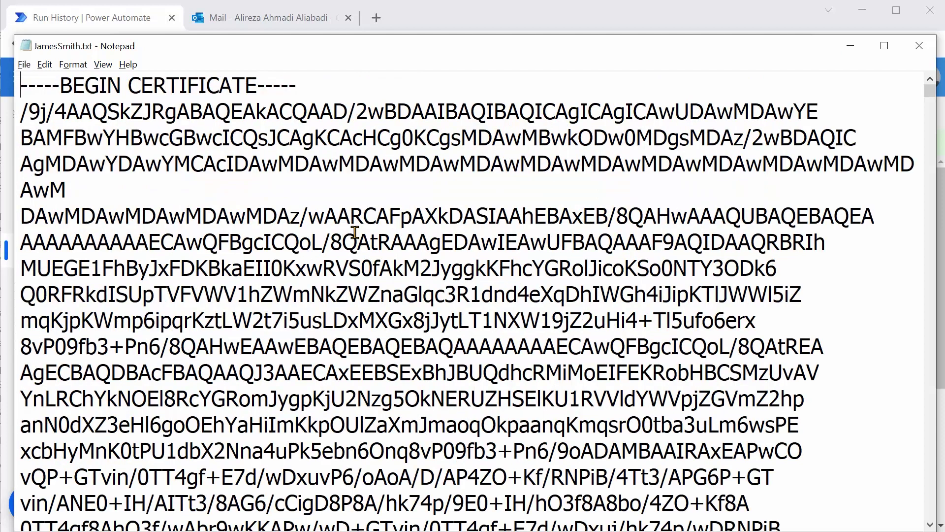
{"action": "key", "text": "ctrl+v"}
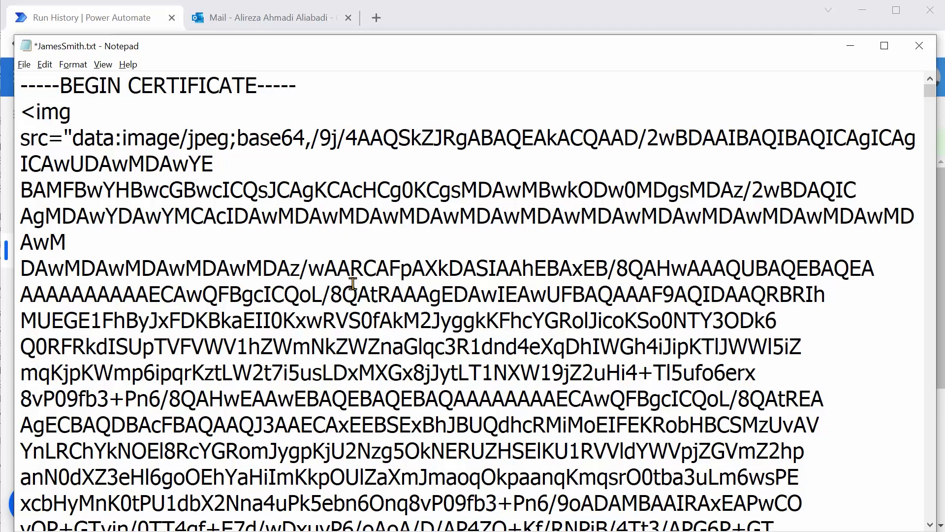
- Close the data with '" />' and select the complete img tag from <img to the end
{"action": "key", "text": "ctrl+End"}
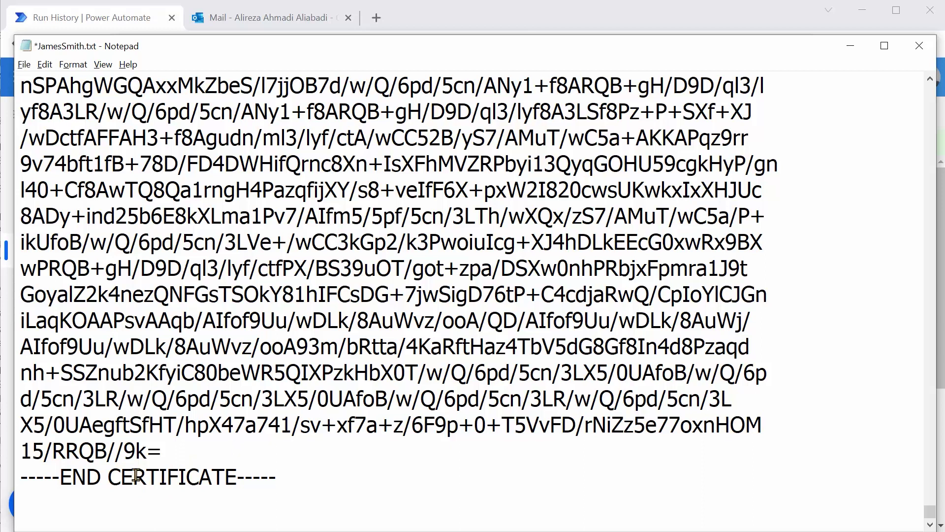
{"action": "left_click", "coordinate": [183, 453]}
{"action": "key", "text": "shift+Up"}
{"action": "key", "text": "shift+Up"}
{"action": "key", "text": "shift+Up"}
{"action": "key", "text": "ctrl+shift+Home"}
{"action": "key", "text": "shift+Down"}
{"action": "key", "text": "shift+Down"}
{"action": "key", "text": "shift+Up"}
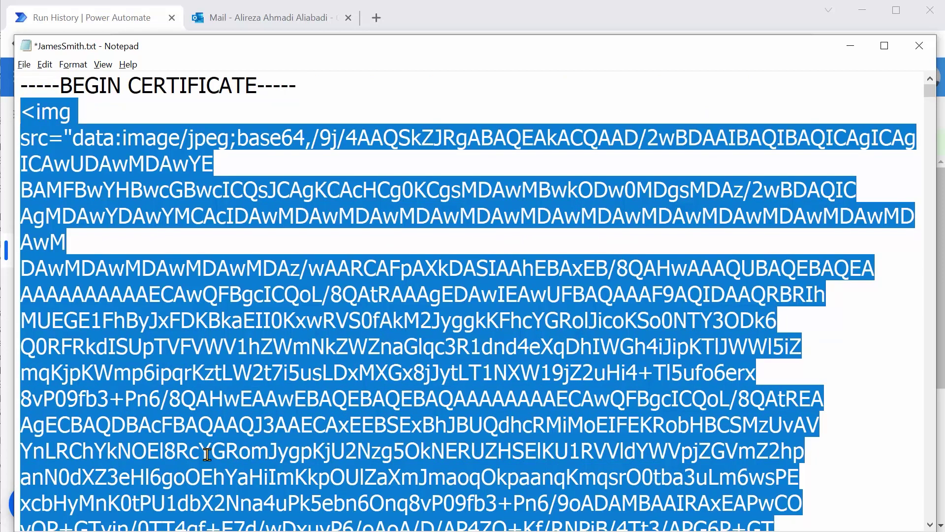
{"action": "left_click", "coordinate": [121, 19]}
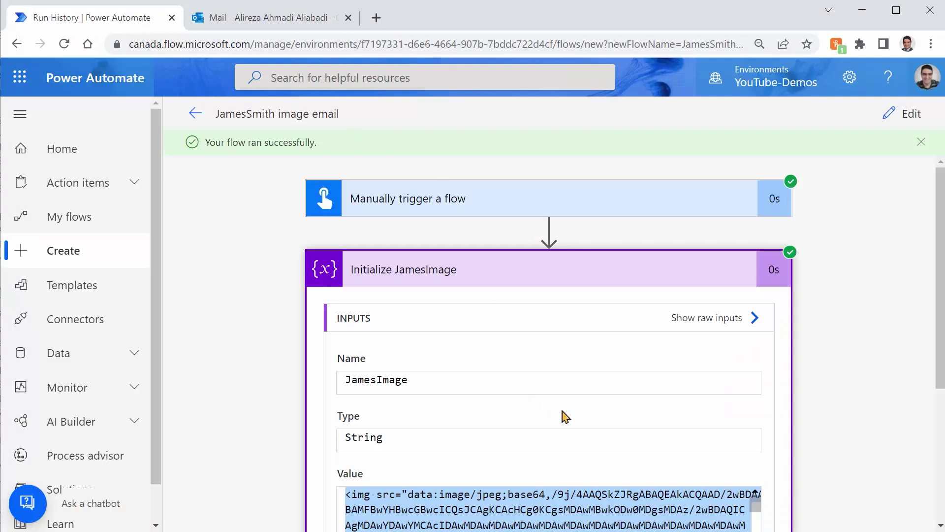
- Replace the JamesImage Value in the flow editor with the pasted complete img tag
{"action": "scroll", "coordinate": [561, 416], "scroll_direction": "down", "scroll_amount": 5}
{"action": "key", "text": "ctrl+End"}
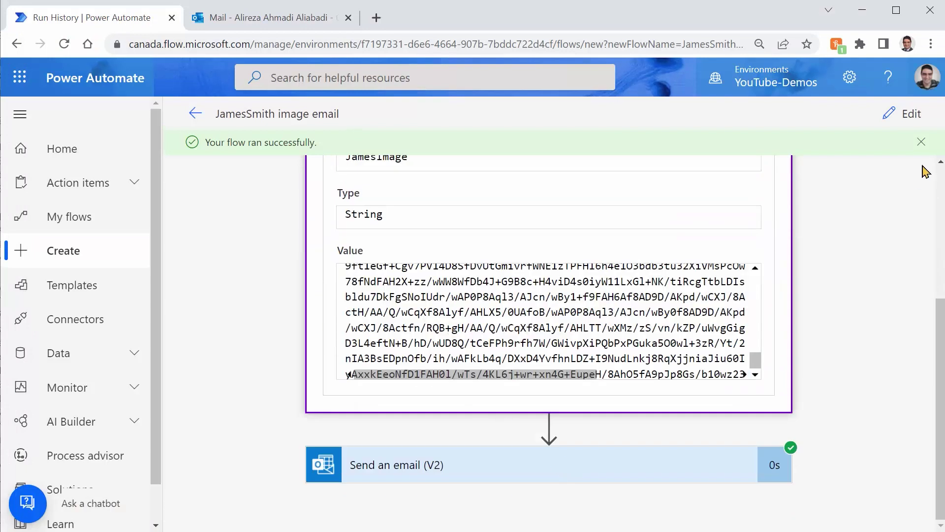
{"action": "left_click", "coordinate": [904, 114]}
{"action": "left_click", "coordinate": [473, 389]}
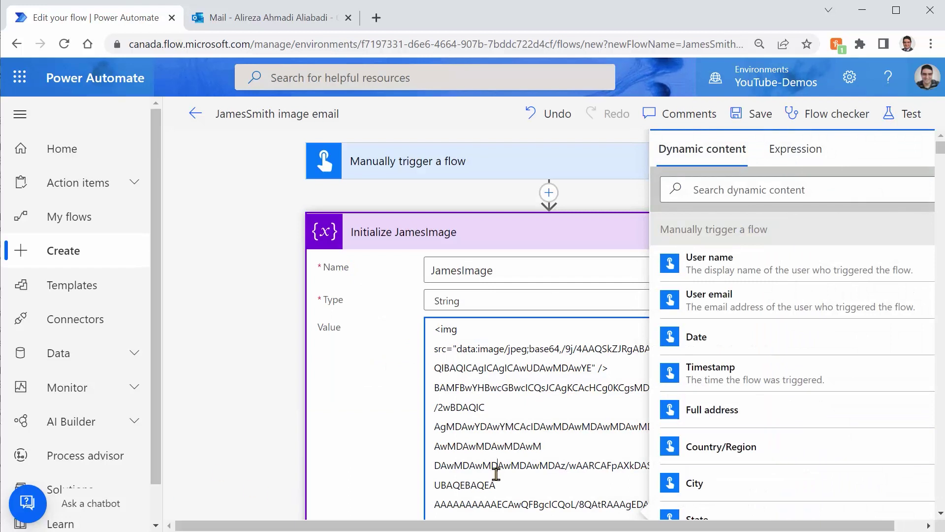
{"action": "key", "text": "ctrl+a"}
{"action": "key", "text": "Delete"}
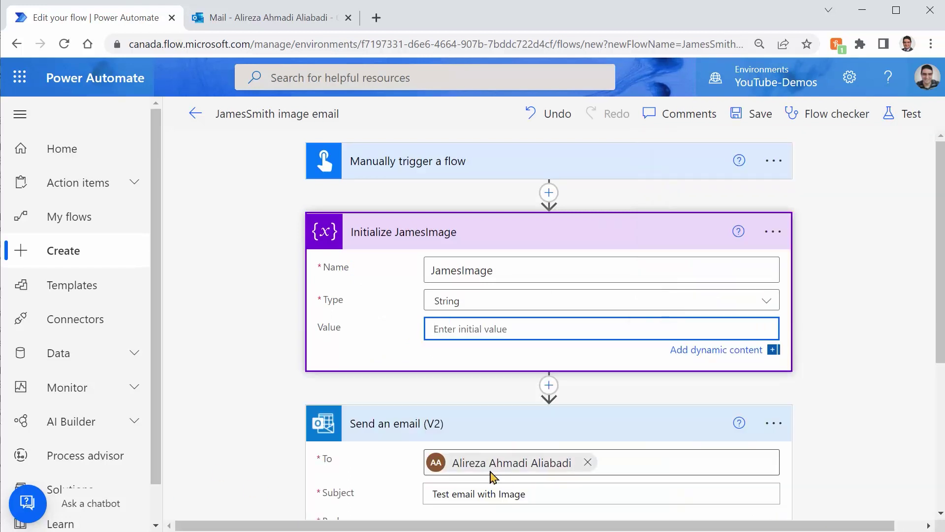
{"action": "key", "text": "ctrl+v"}
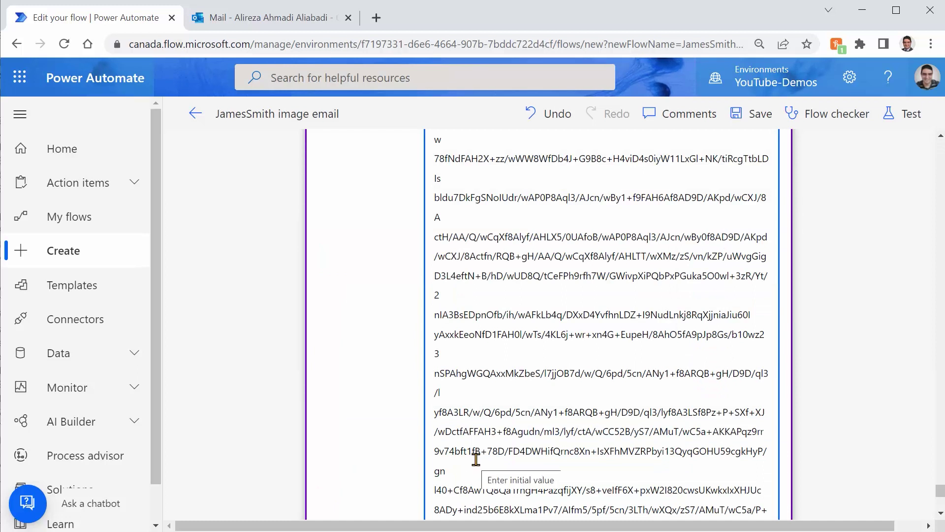
- Save the flow and run a manual test to completion
{"action": "left_click", "coordinate": [757, 118]}
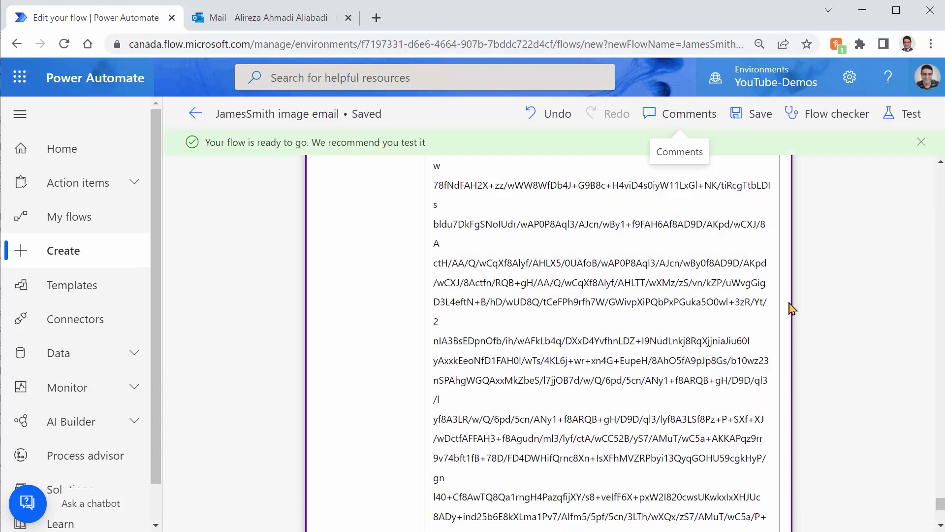
{"action": "left_click", "coordinate": [908, 116]}
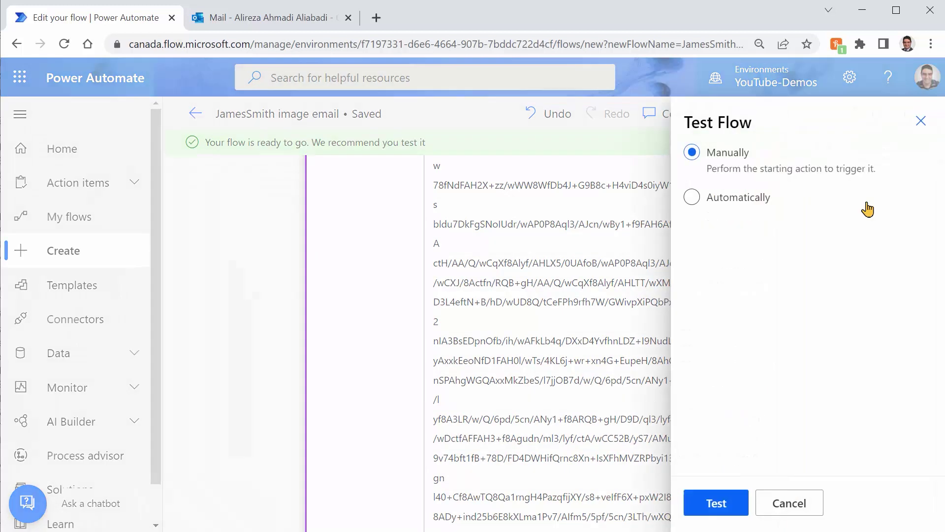
{"action": "left_click", "coordinate": [692, 510]}
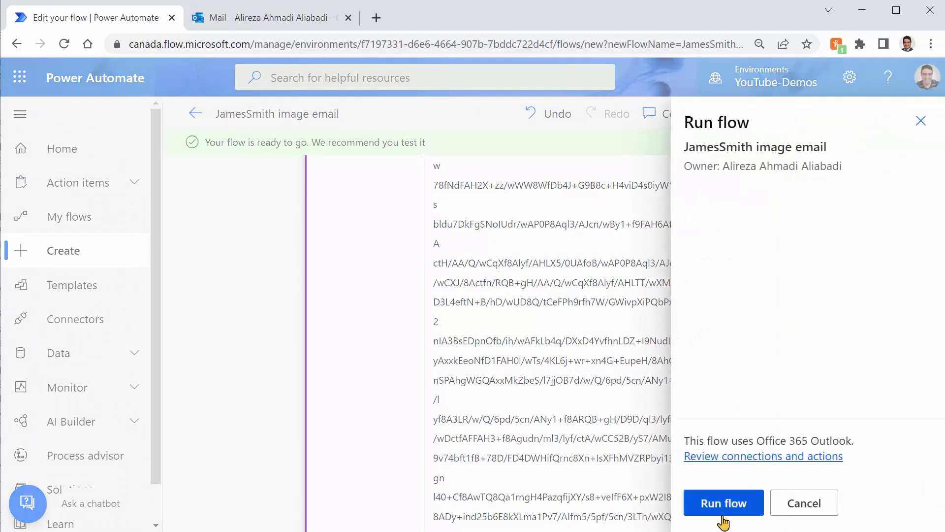
{"action": "left_click", "coordinate": [719, 502]}
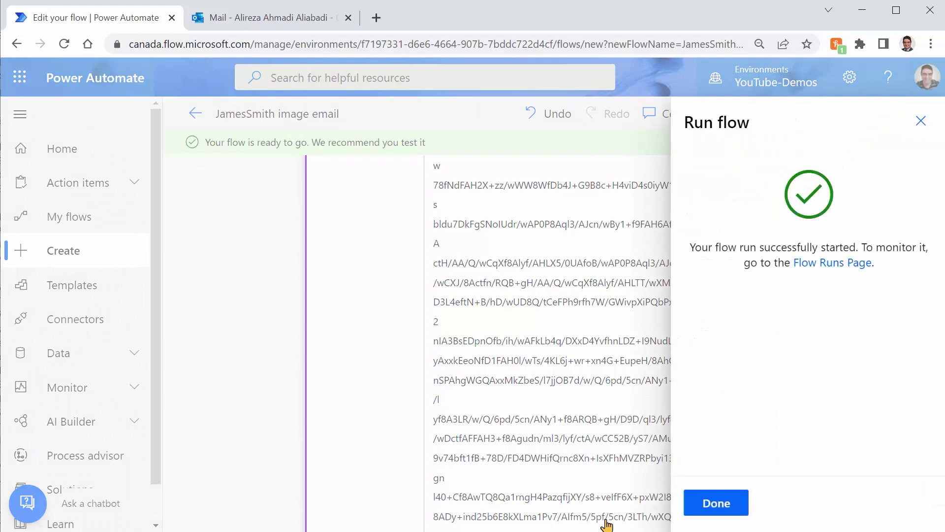
{"action": "left_click", "coordinate": [737, 504]}
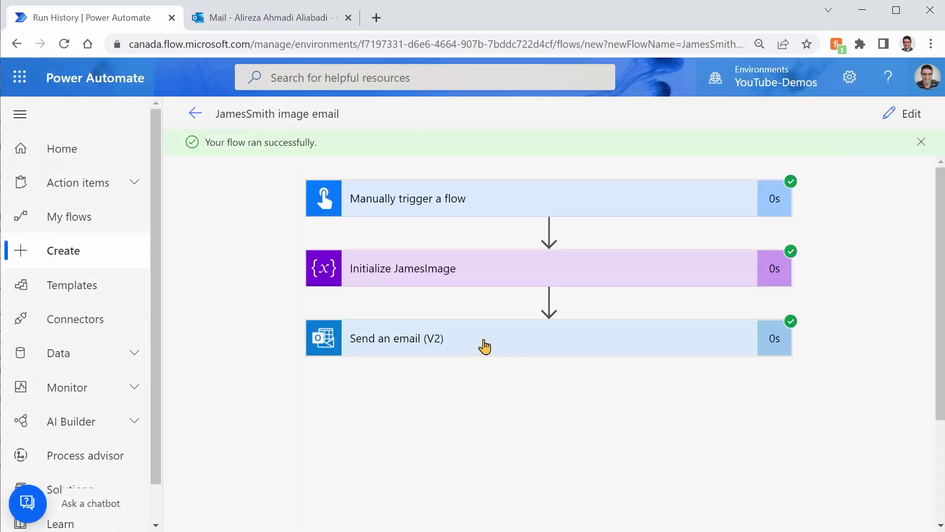
- Open the 11:15 PM 'Test email with Image' message in Outlook and view the inline CEO drawing
{"action": "left_click", "coordinate": [258, 25]}
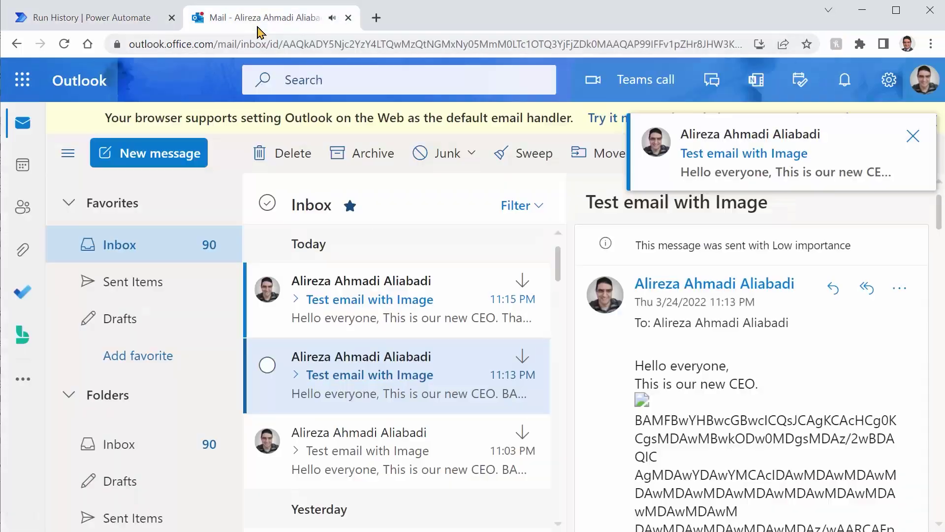
{"action": "left_click", "coordinate": [396, 323]}
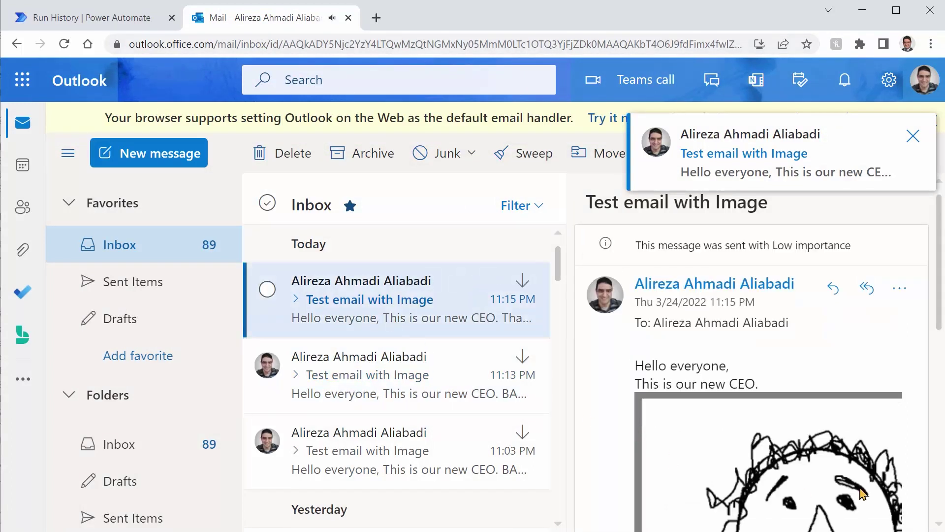
{"action": "scroll", "coordinate": [762, 471], "scroll_direction": "down", "scroll_amount": 1}
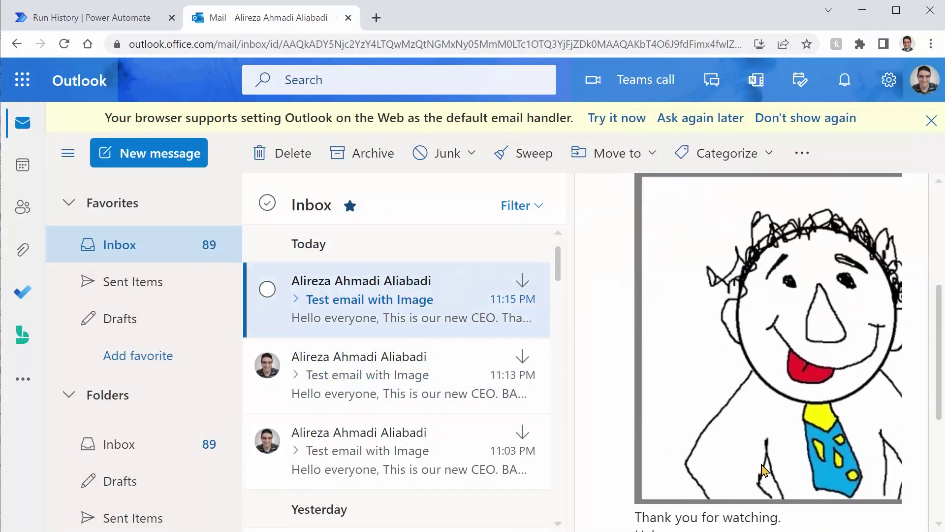